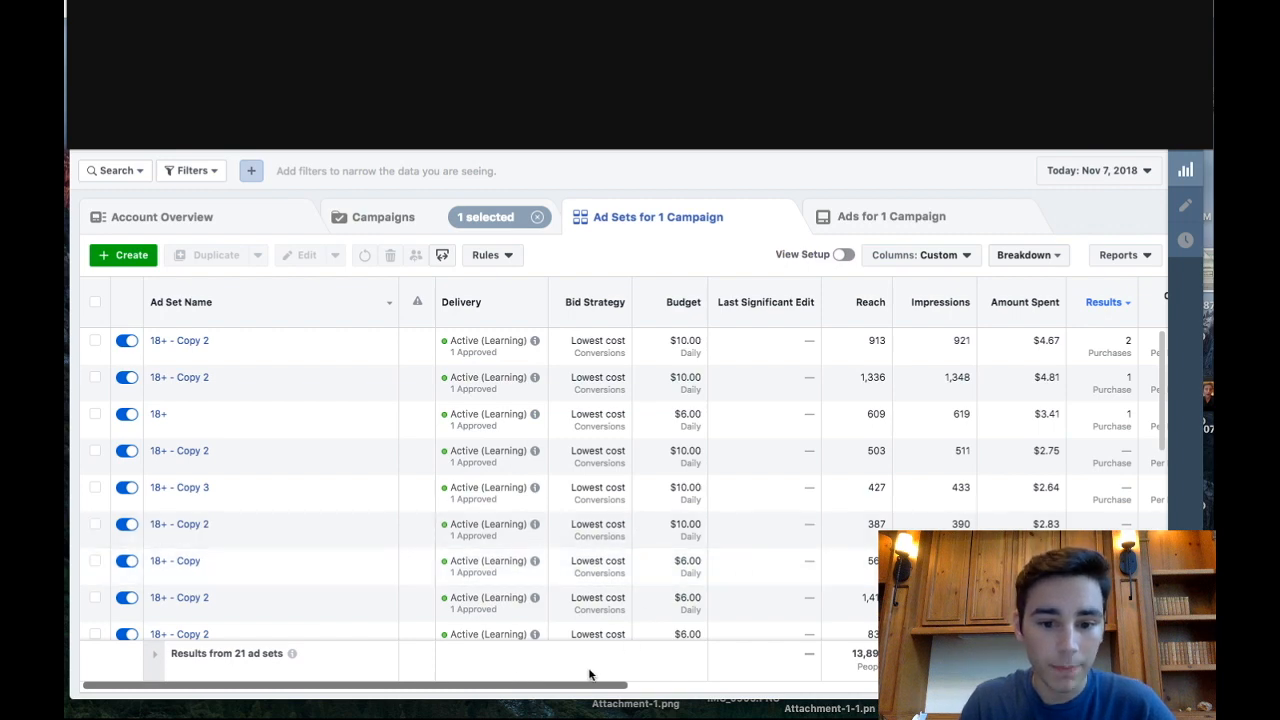
# - Examine the ad sets' purchases, cost per result, purchase ROAS, adds to cart, checkouts initiated and schedule
pyautogui.hscroll(2, 699, 679)
pyautogui.hscroll(10, 699, 679)
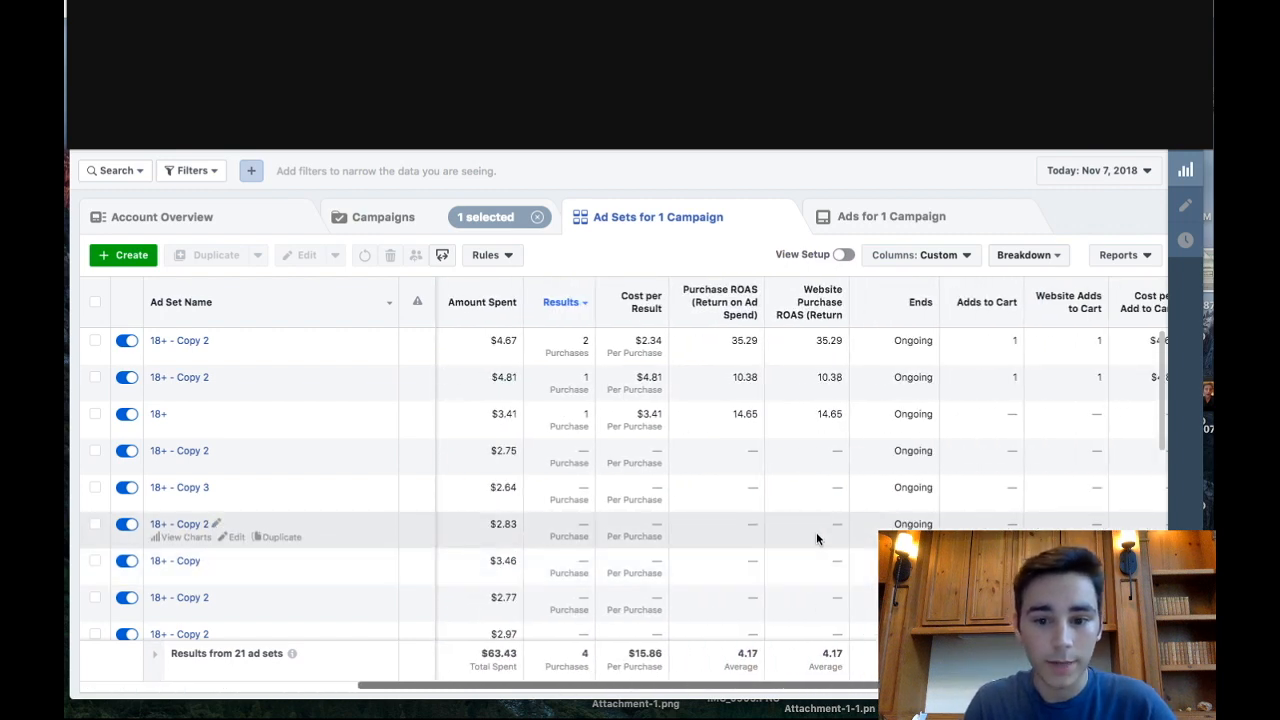
pyautogui.scroll(-1, 816, 532)
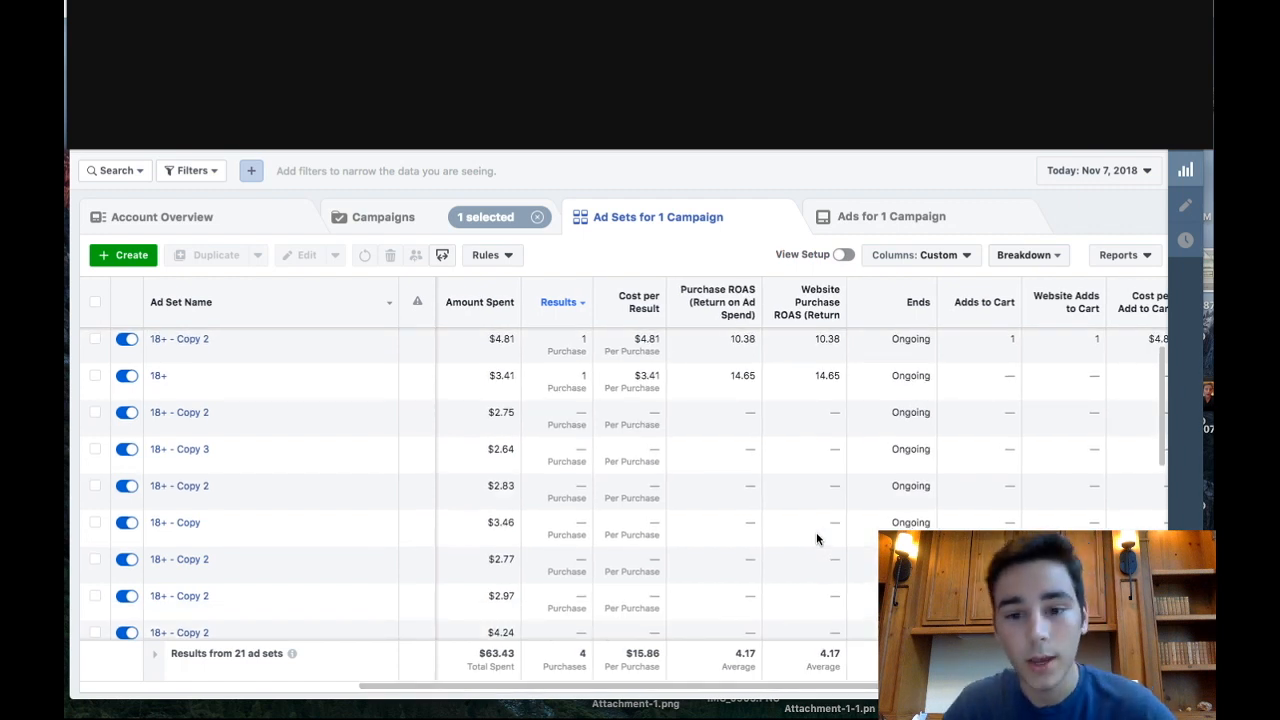
pyautogui.scroll(1, 816, 537)
pyautogui.hscroll(-1, 816, 537)
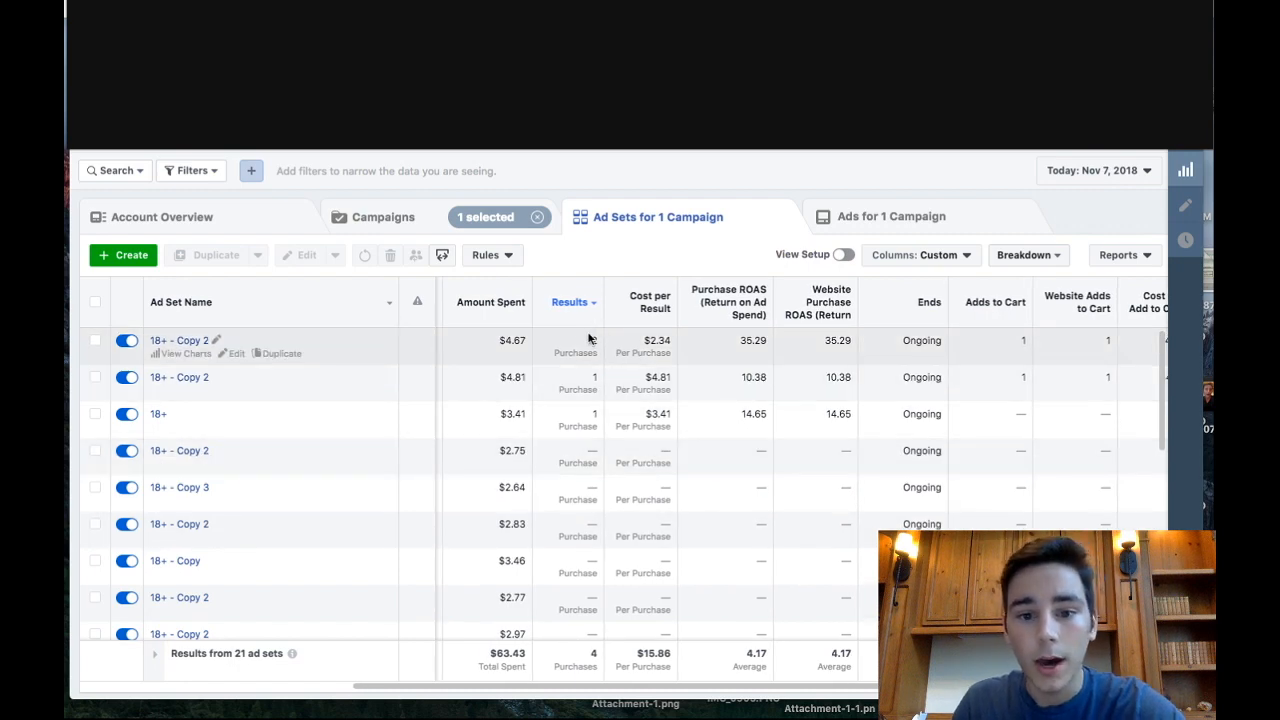
pyautogui.hscroll(1, 640, 350)
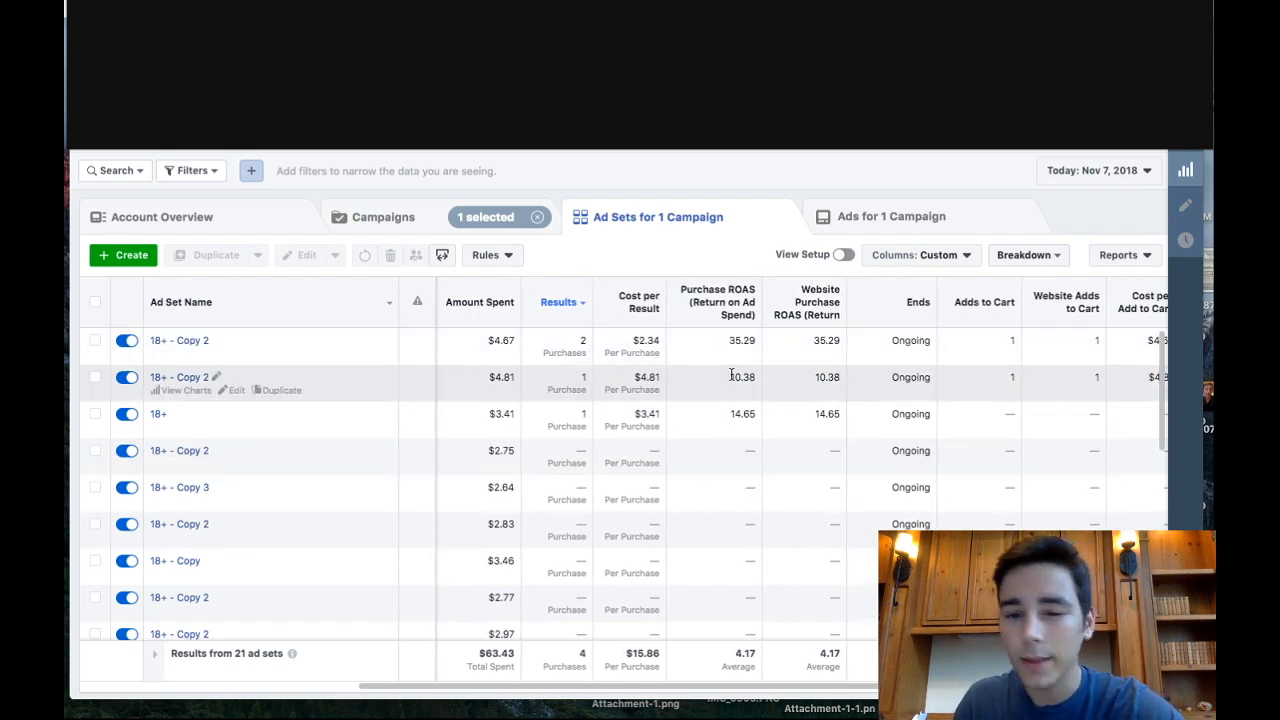
pyautogui.hscroll(1, 730, 375)
pyautogui.hscroll(5, 954, 380)
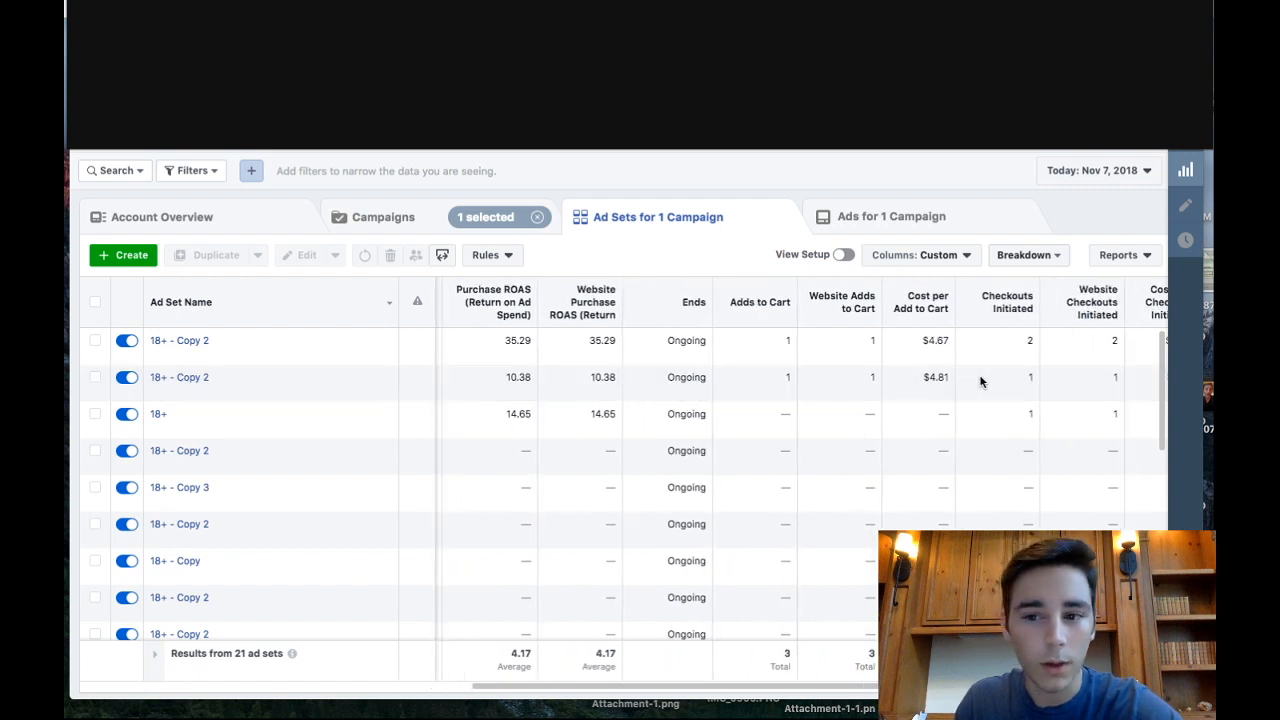
pyautogui.hscroll(3, 980, 381)
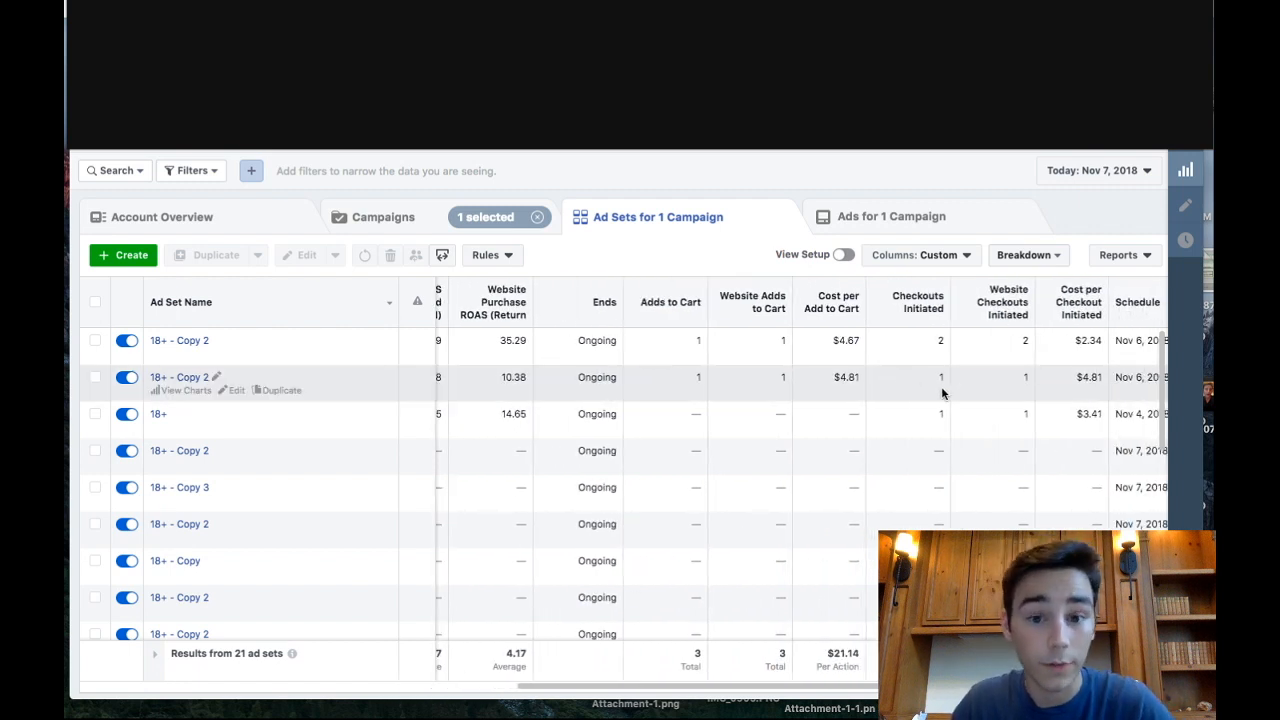
pyautogui.hscroll(2, 941, 393)
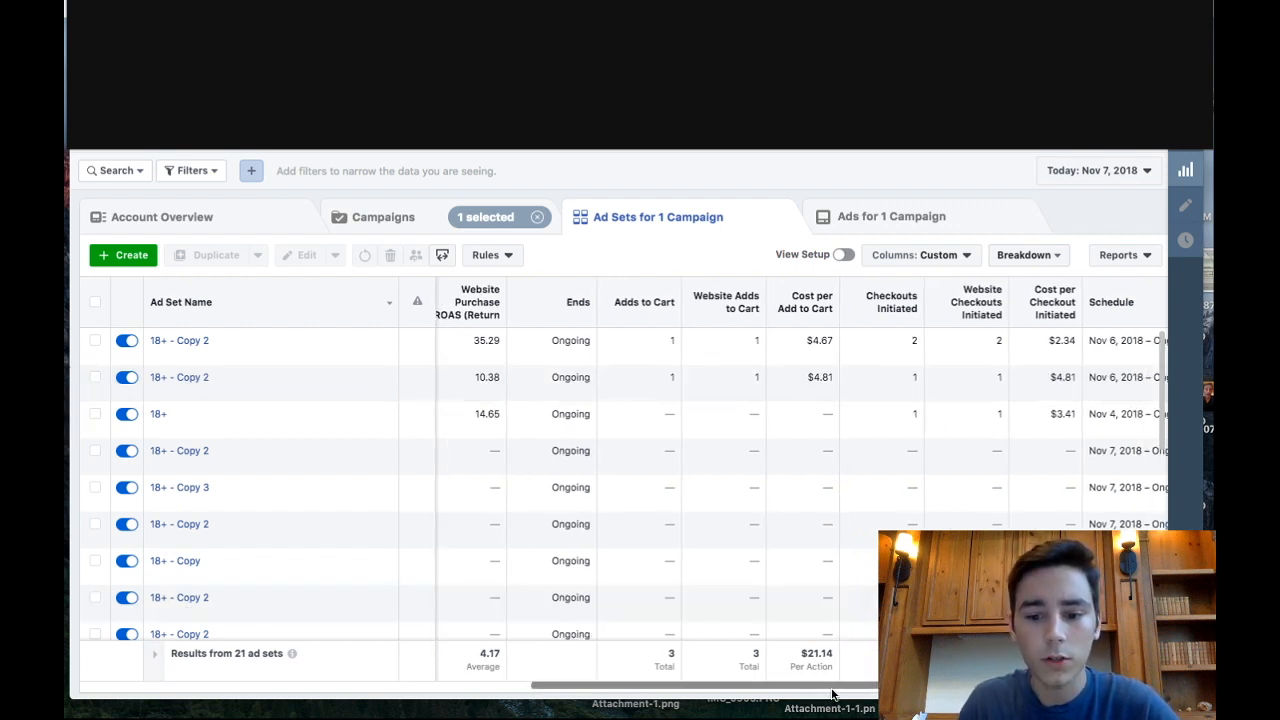
pyautogui.hscroll(5, 1000, 470)
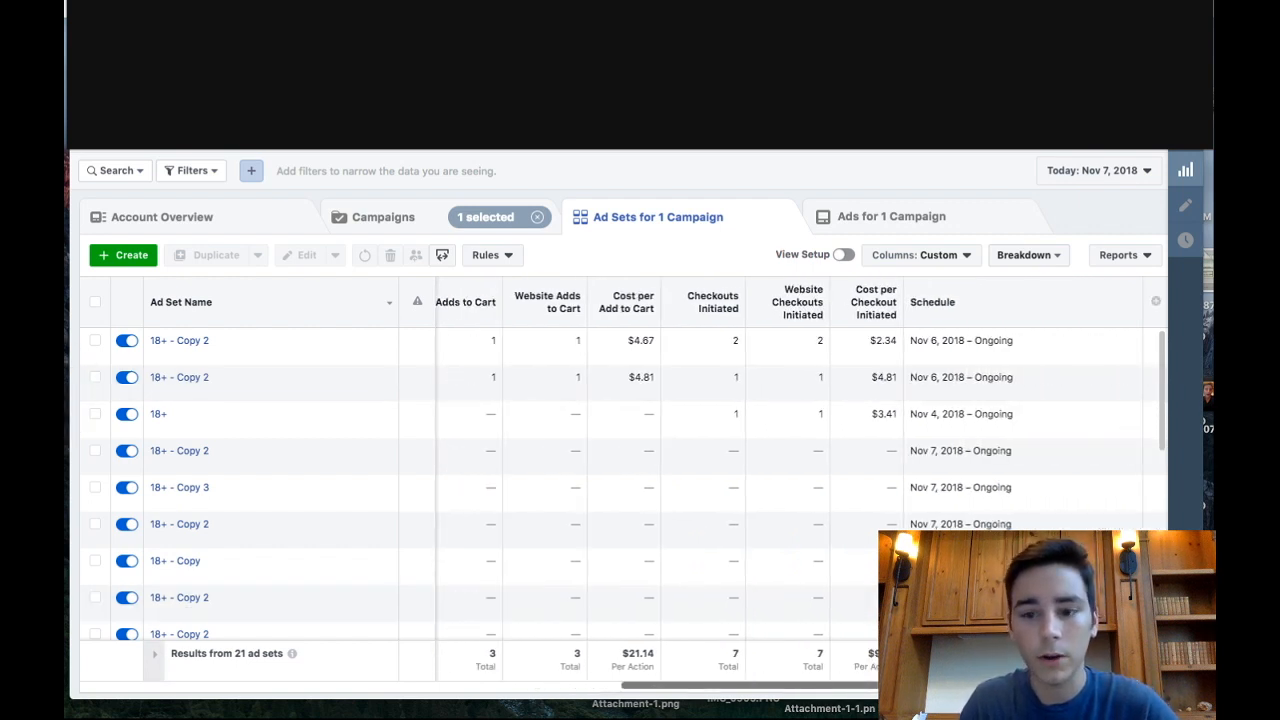
# - Search the customizable table columns for "conver" and look through the available conversion metrics
pyautogui.click(1156, 301)
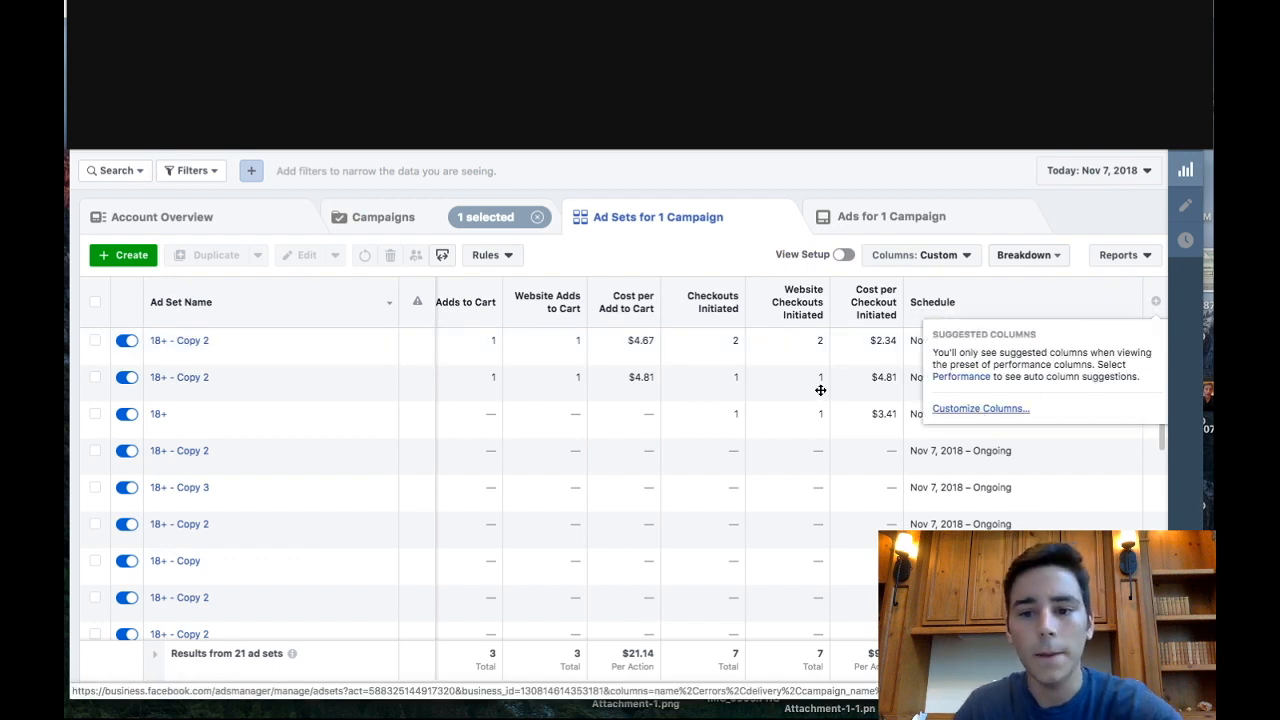
pyautogui.click(980, 408)
pyautogui.click(538, 167)
pyautogui.write('cust')
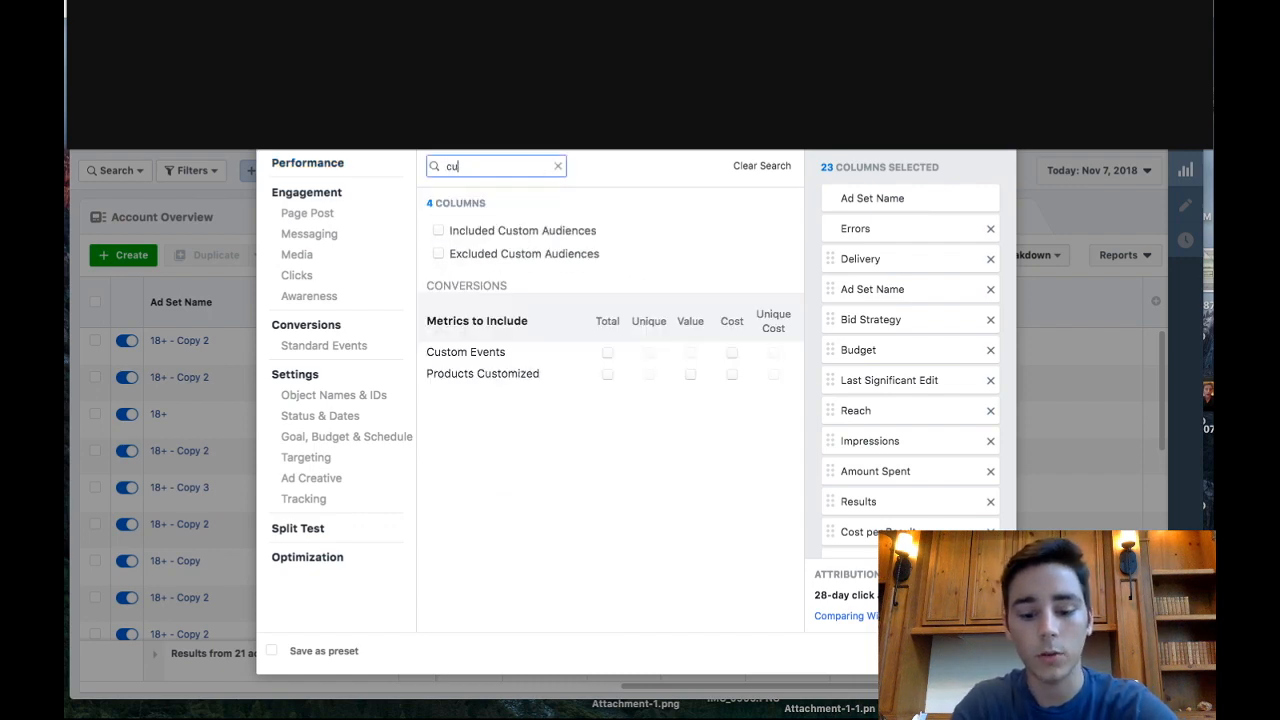
pyautogui.press('BackSpace')
pyautogui.write('onver')
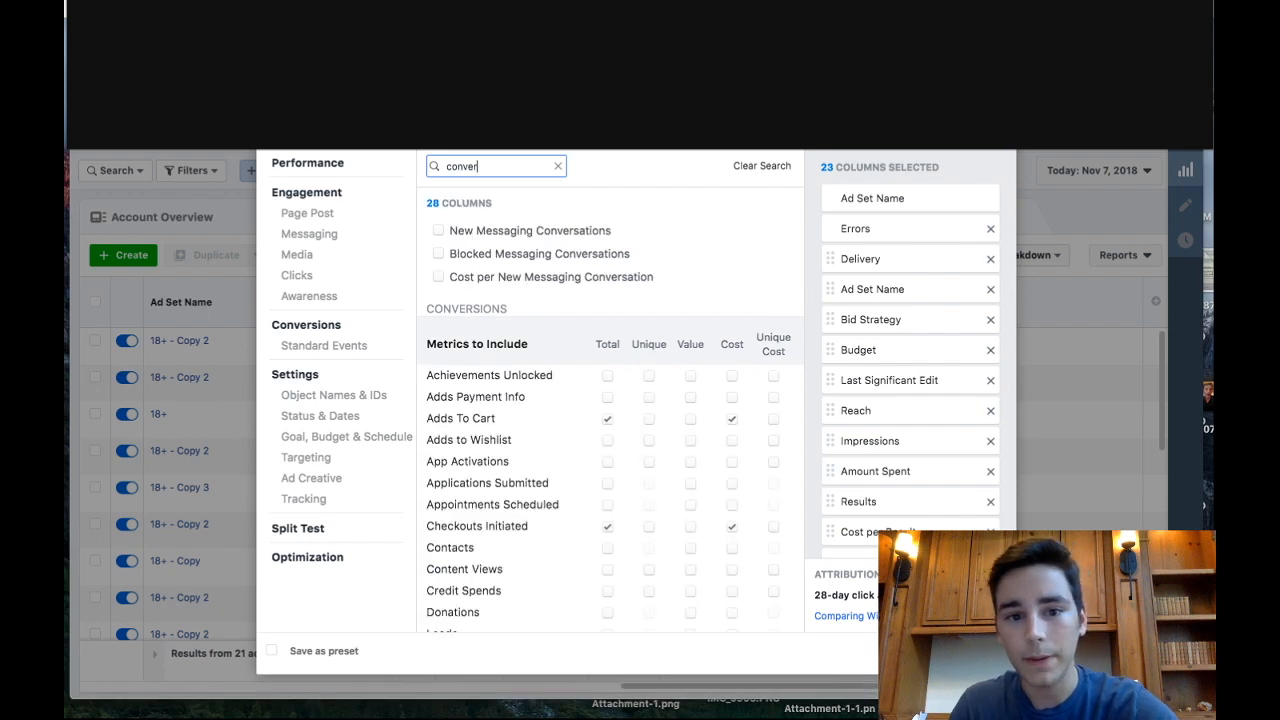
pyautogui.scroll(-3, 530, 408)
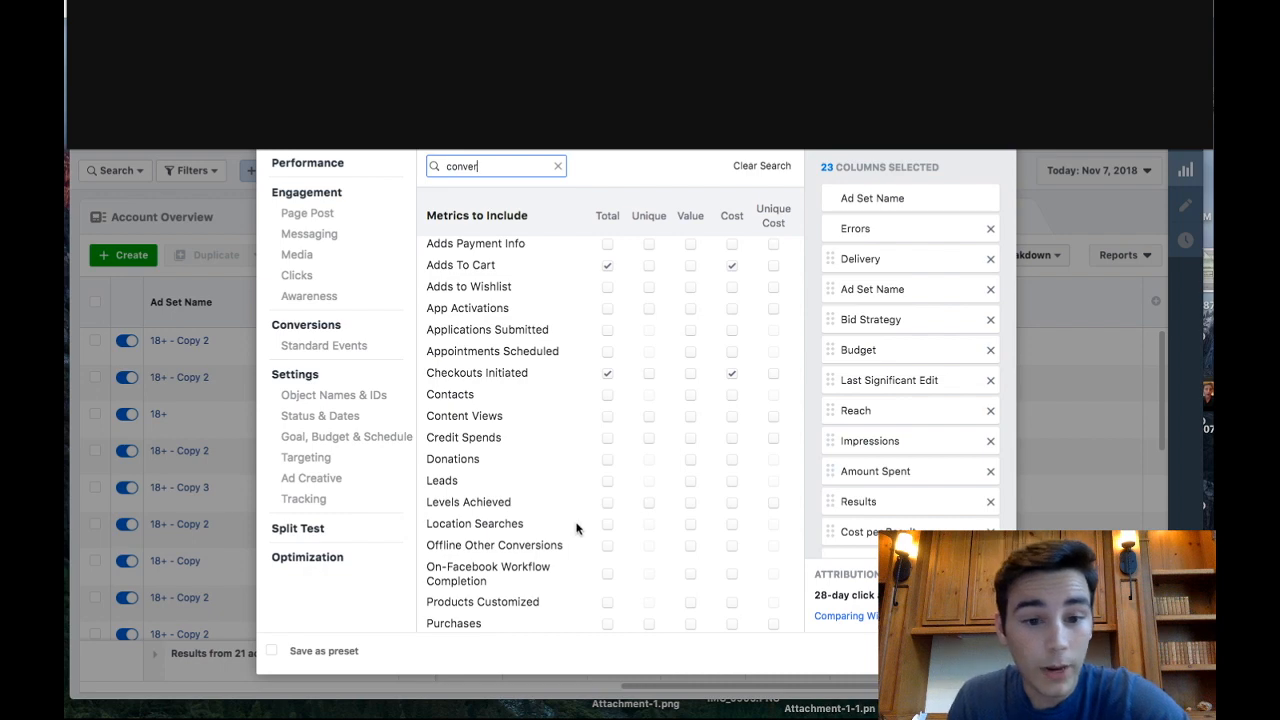
pyautogui.scroll(2, 553, 416)
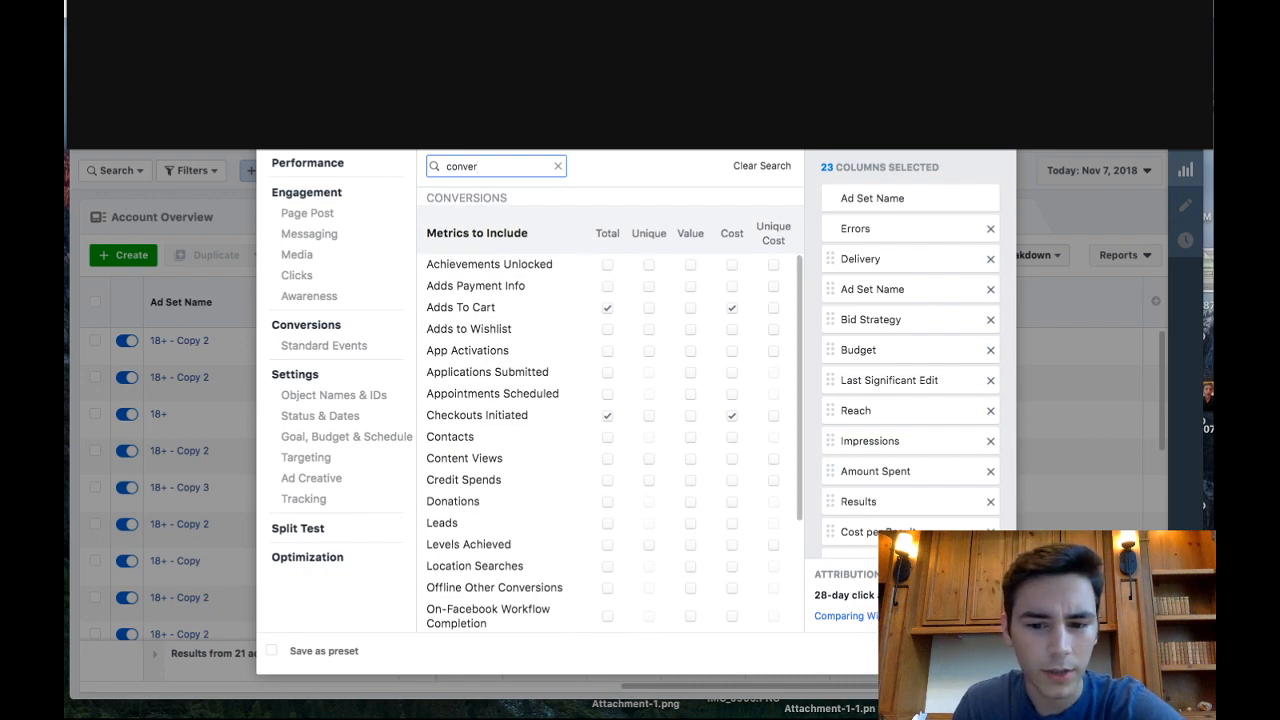
pyautogui.click(926, 651)
# - Compare amount spent, purchases, cost per purchase and ROAS across the campaign's ad sets
pyautogui.hscroll(-1, 788, 450)
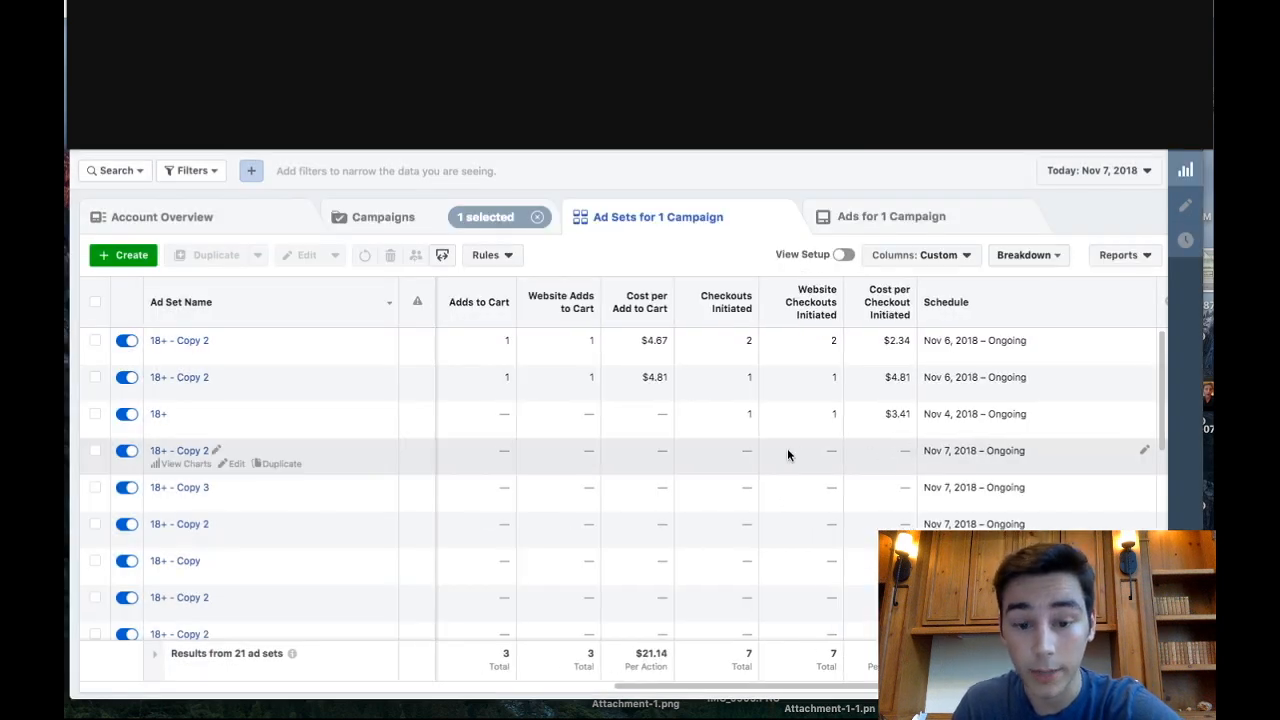
pyautogui.hscroll(-5, 787, 453)
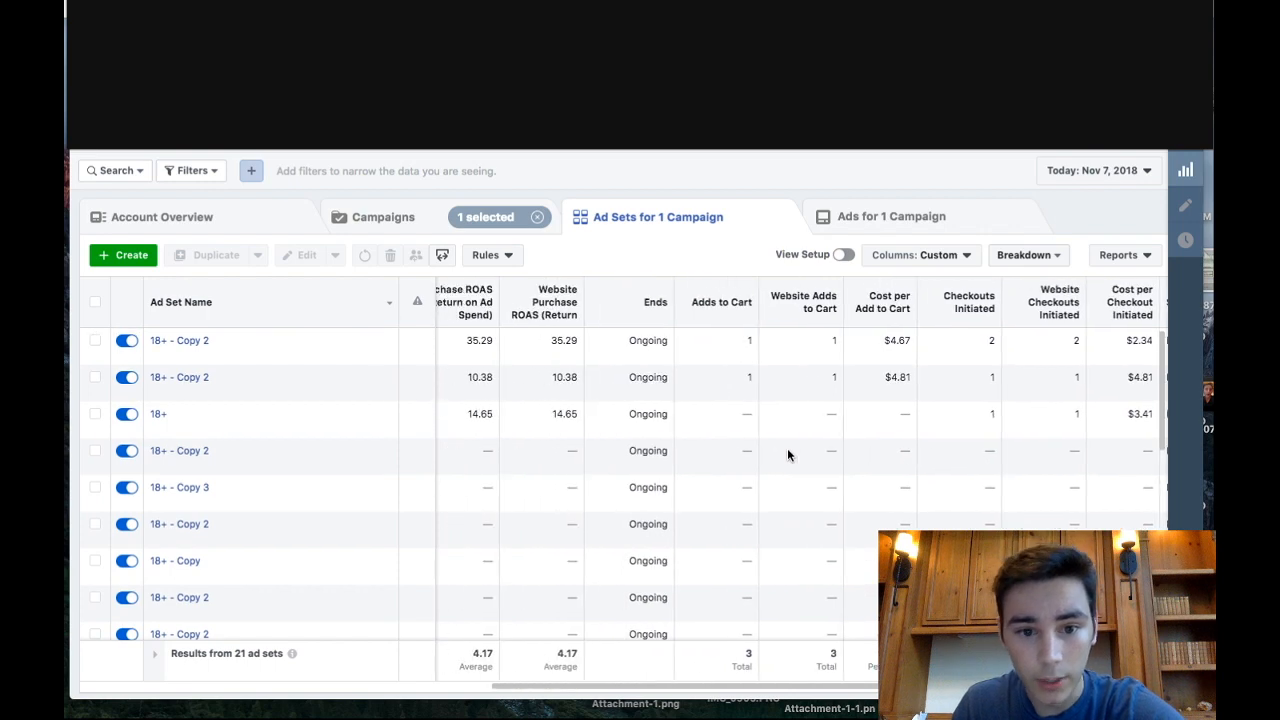
pyautogui.moveTo(706, 686); pyautogui.dragTo(540, 686)
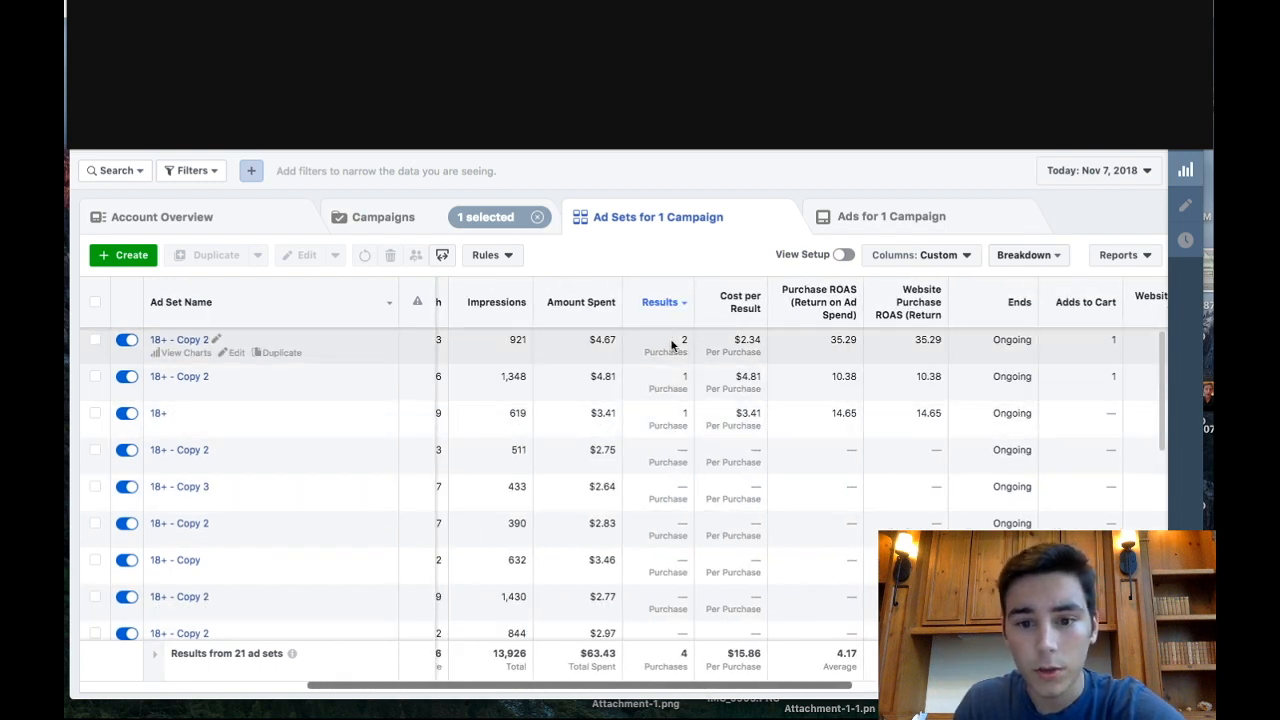
pyautogui.hscroll(-3, 580, 346)
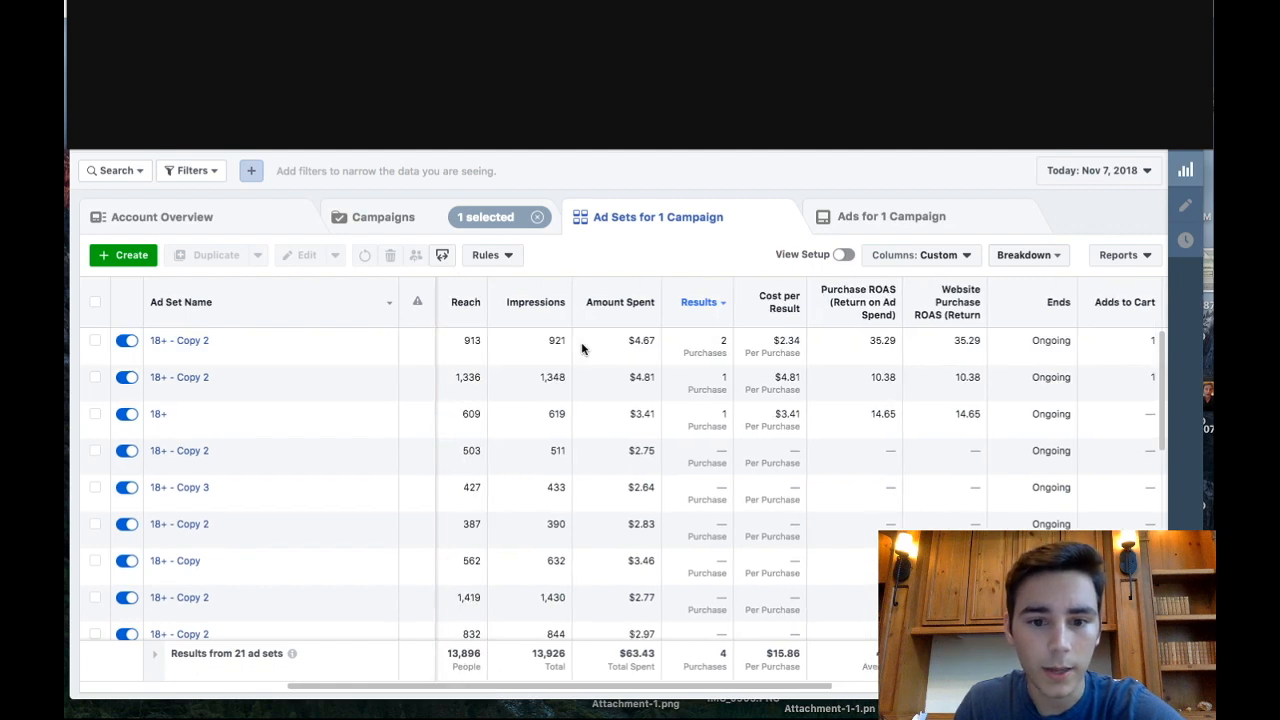
pyautogui.hscroll(3, 583, 346)
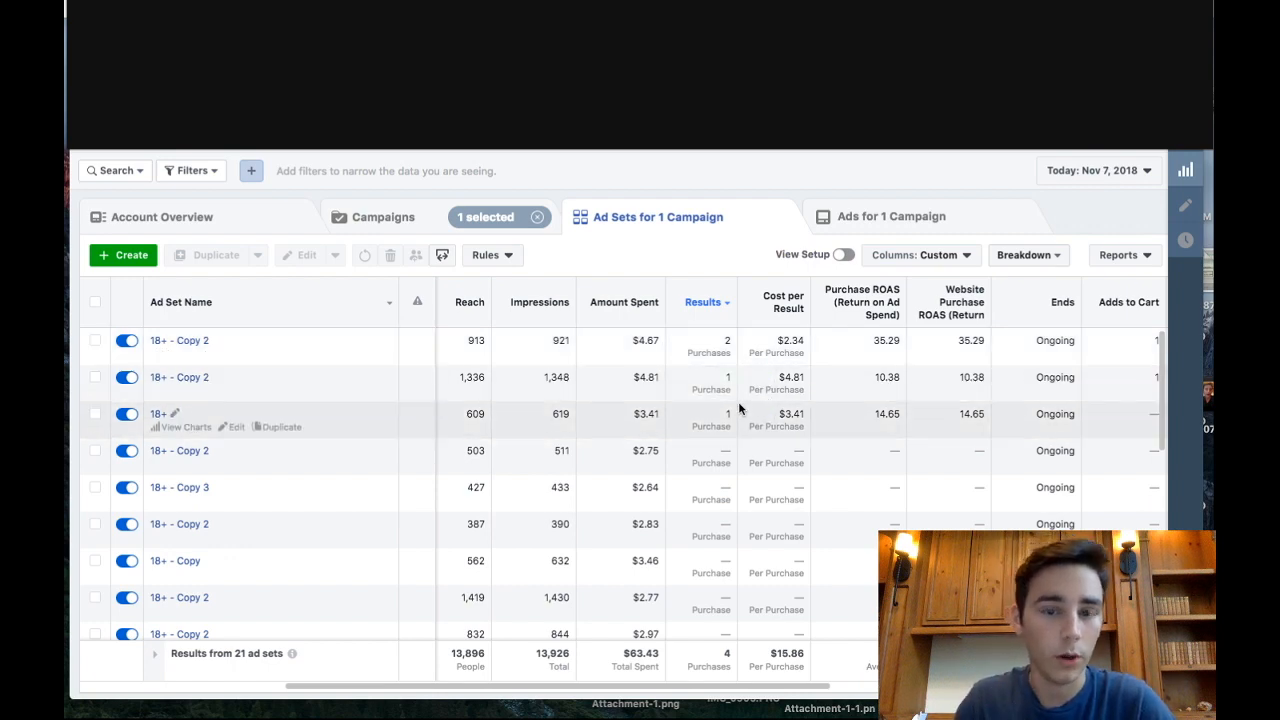
pyautogui.moveTo(729, 376)
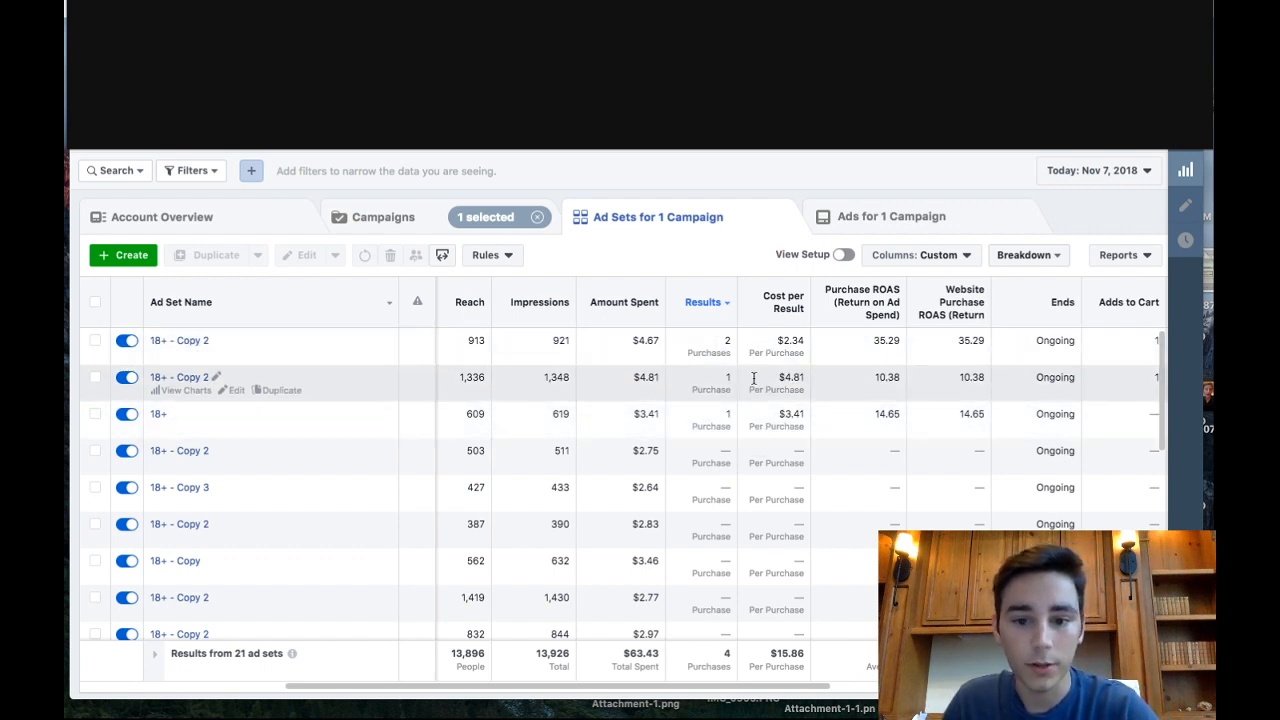
pyautogui.click(689, 388)
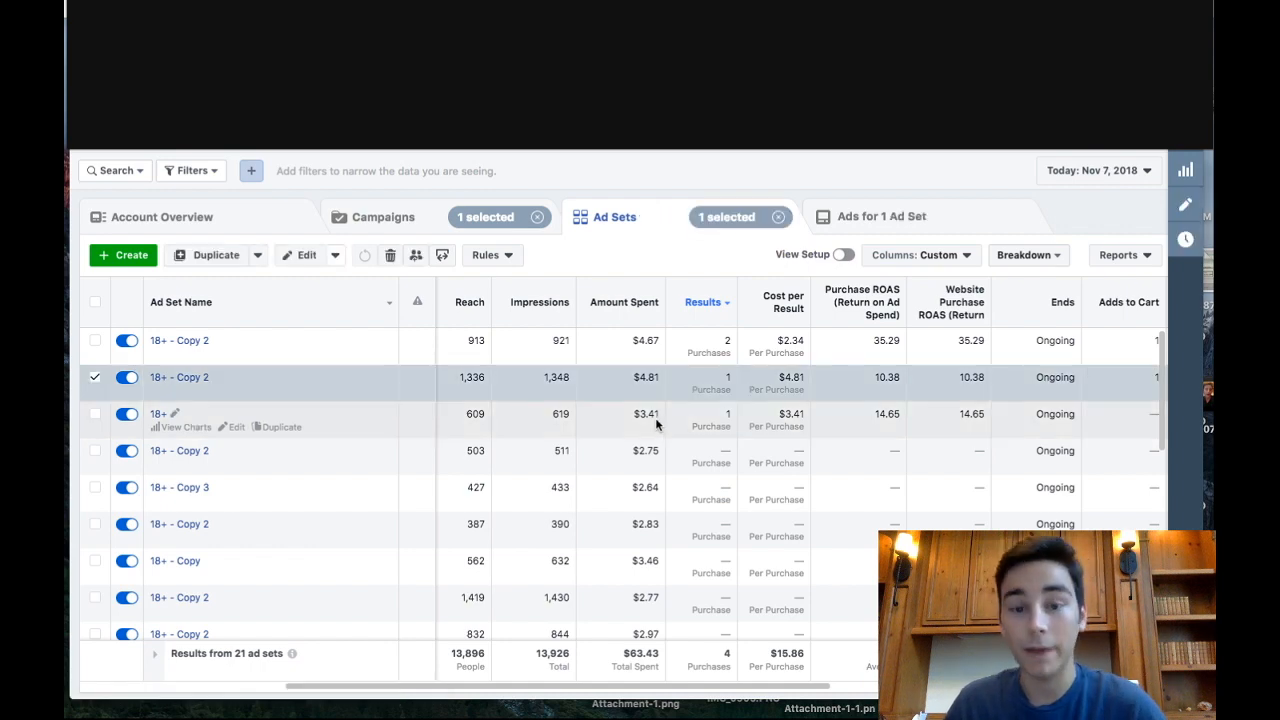
pyautogui.scroll(-5, 680, 482)
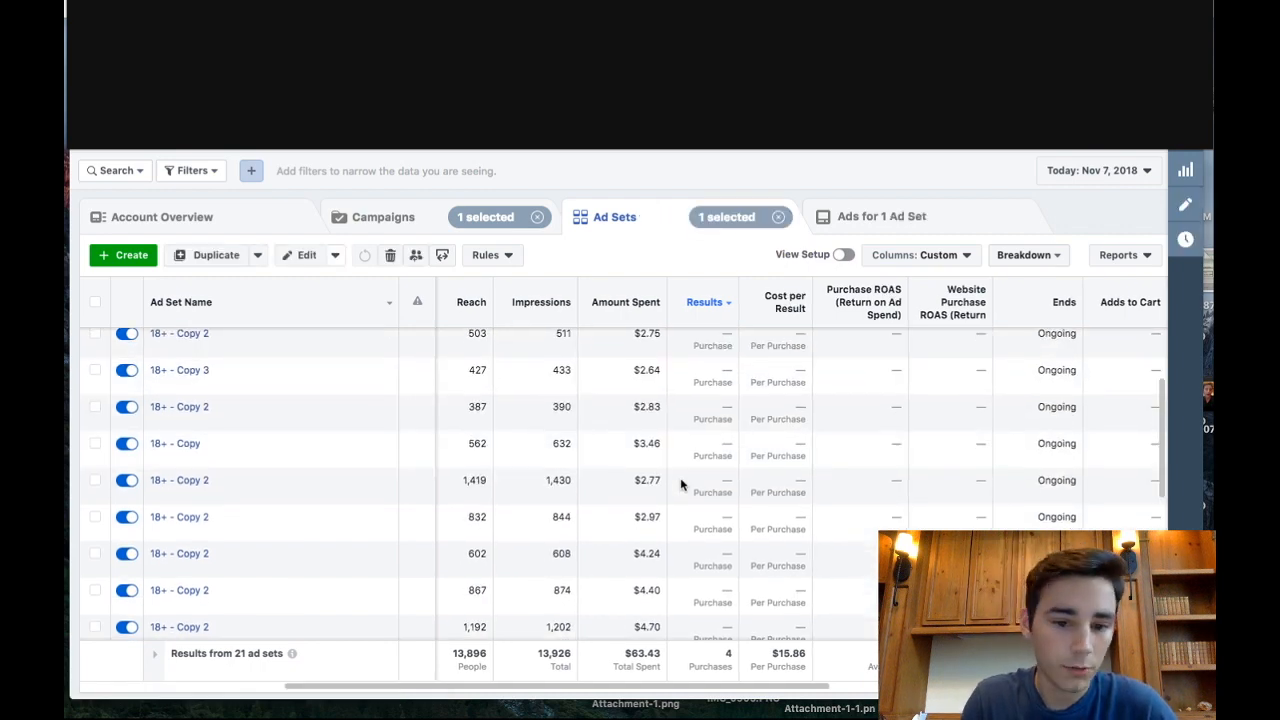
pyautogui.scroll(-1, 680, 484)
pyautogui.scroll(3, 736, 550)
pyautogui.scroll(3, 736, 548)
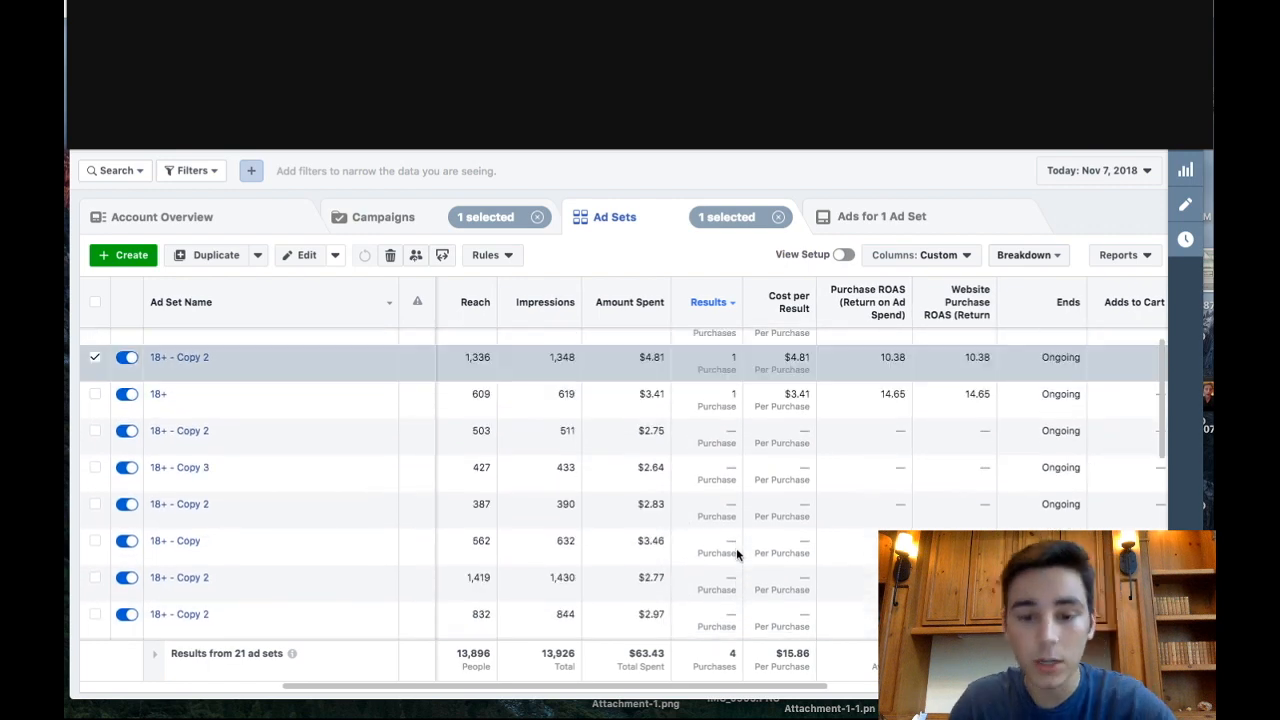
pyautogui.scroll(1, 736, 548)
# - Duplicate the three ad sets with purchases into the original campaign, 3 copies each, with the Marketplace placement turned off
pyautogui.click(765, 415)
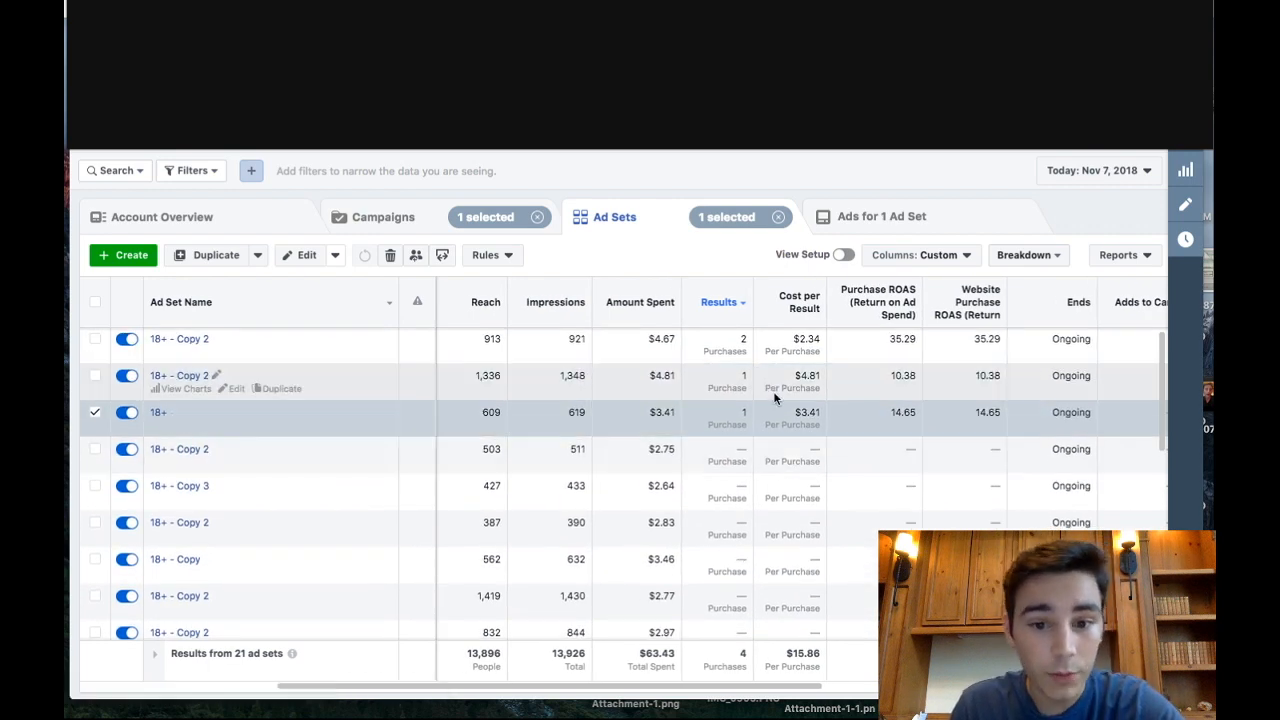
pyautogui.click(95, 375)
pyautogui.click(95, 340)
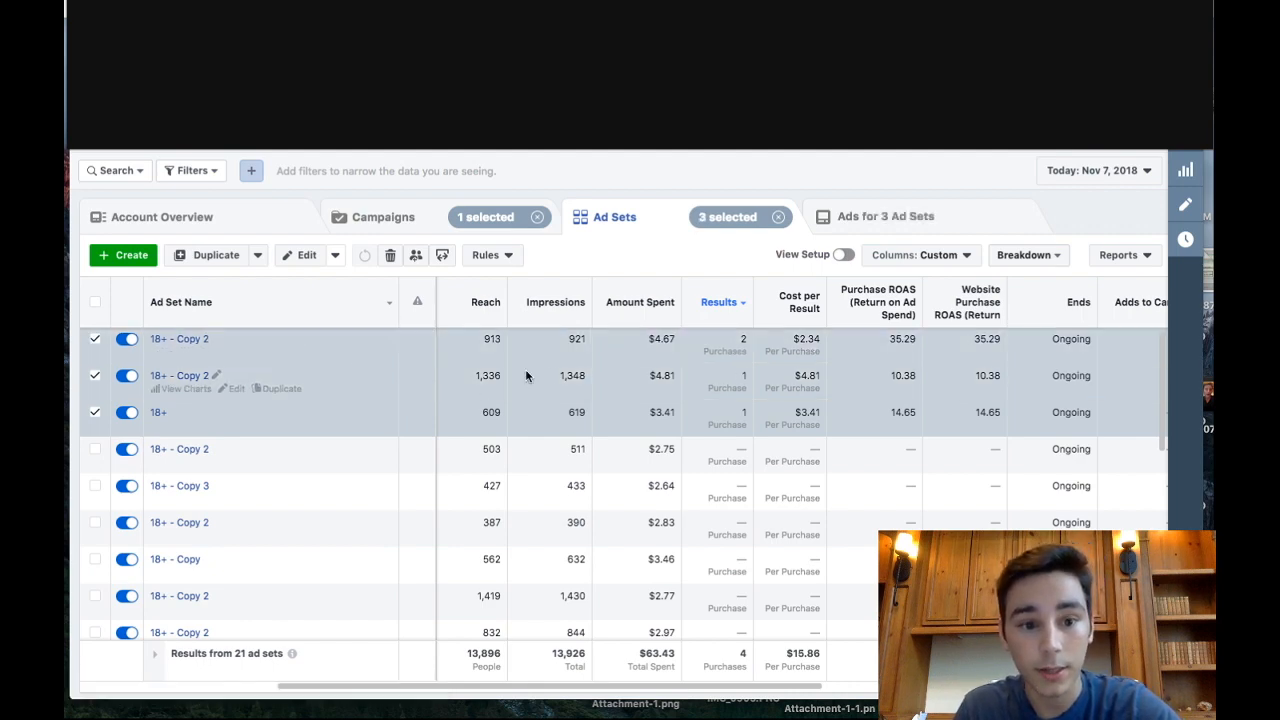
pyautogui.click(216, 255)
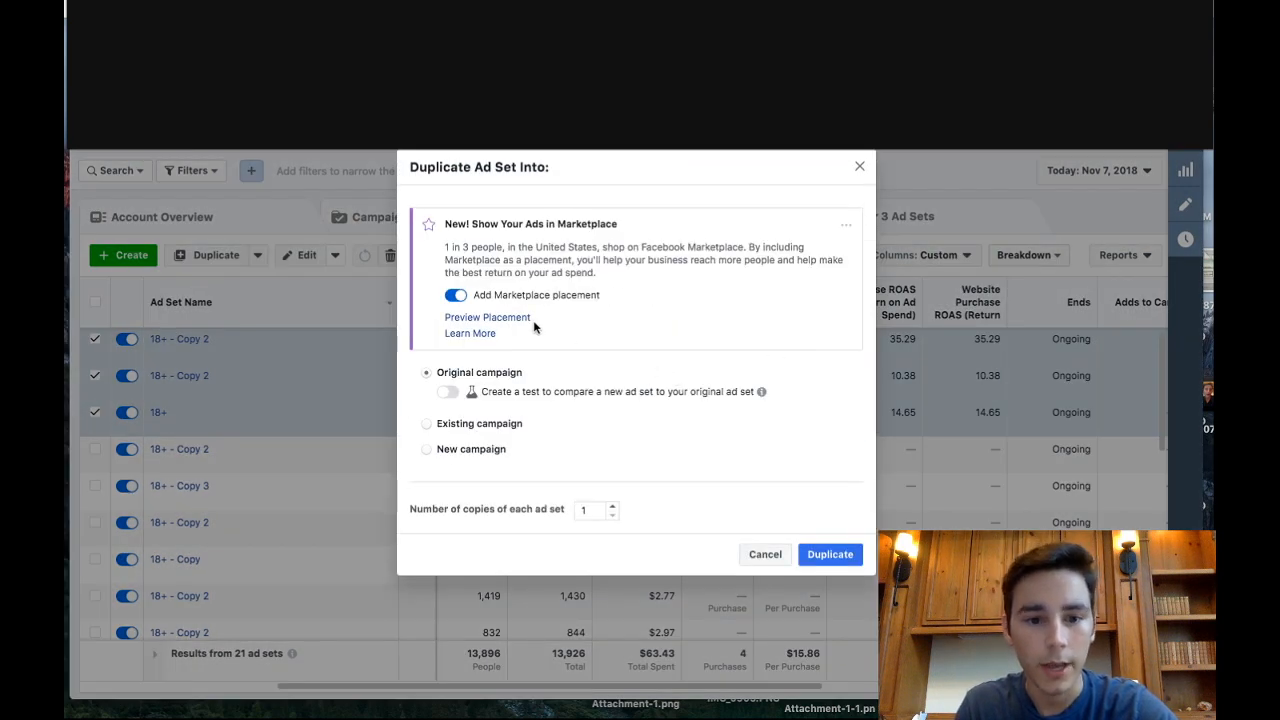
pyautogui.click(462, 296)
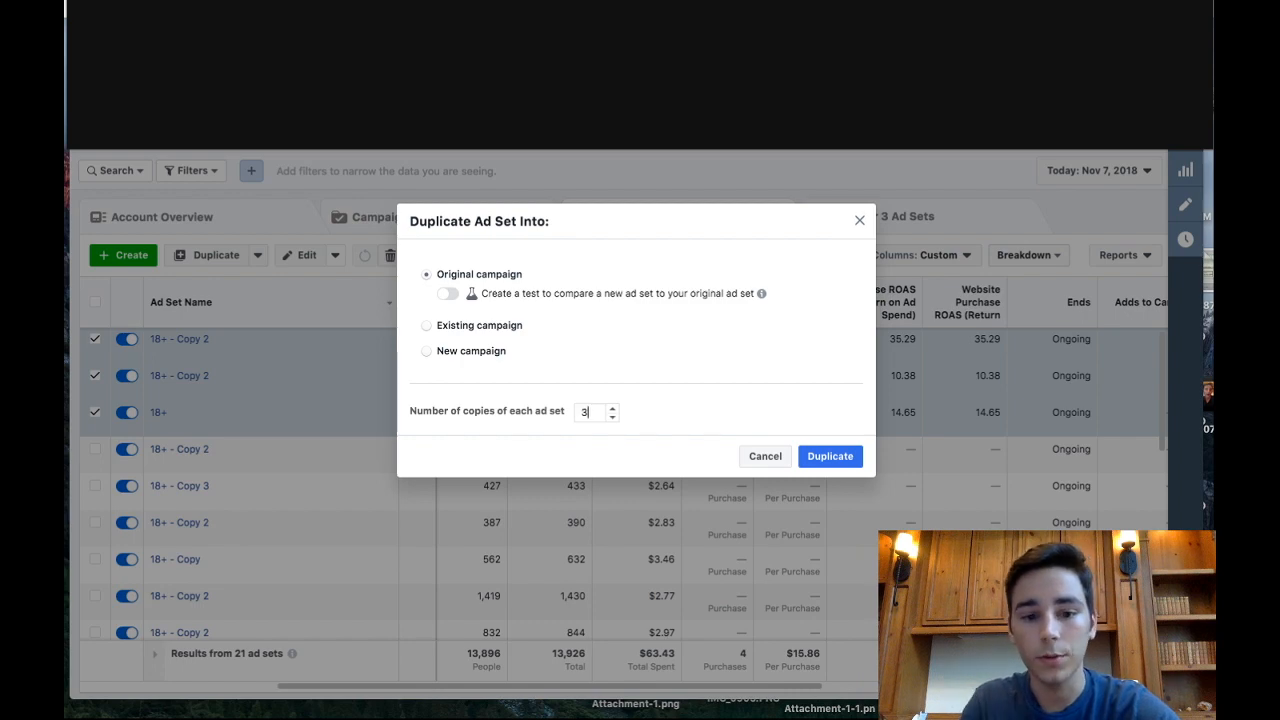
pyautogui.click(828, 456)
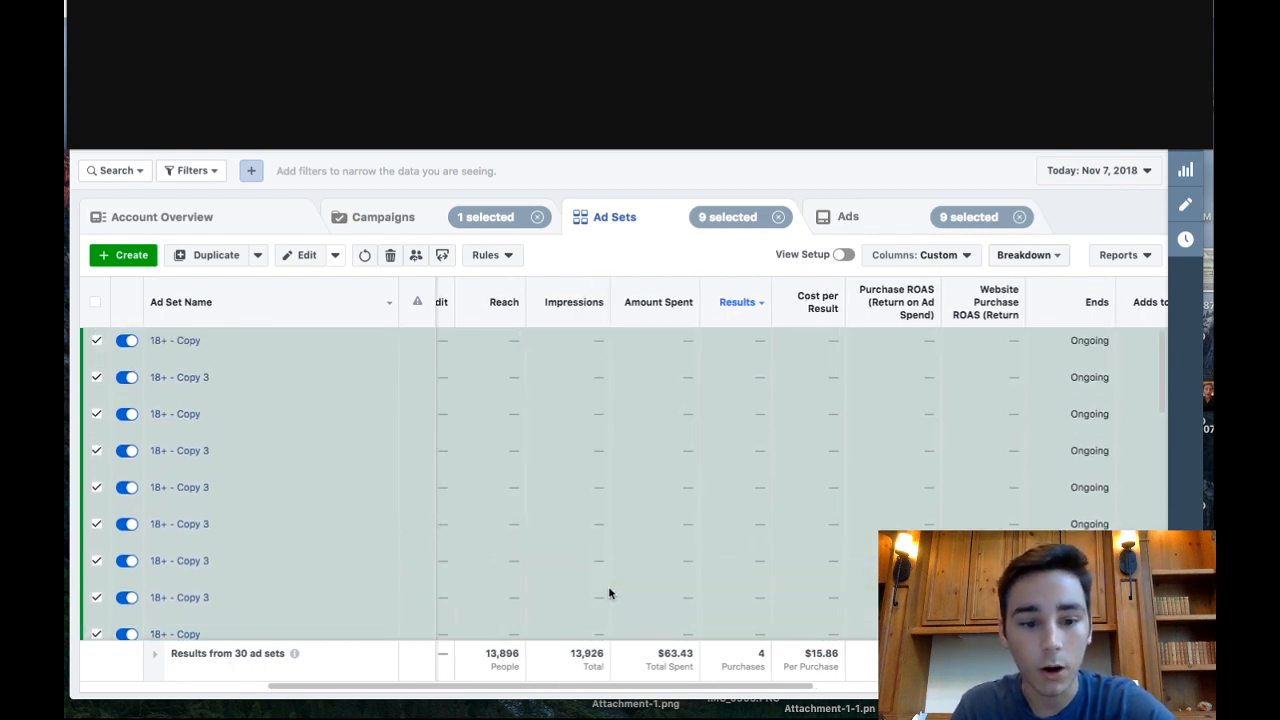
# - Set the daily budget of all nine duplicated ad sets to $15.00 and check the budgets in the list
pyautogui.scroll(-3, 598, 460)
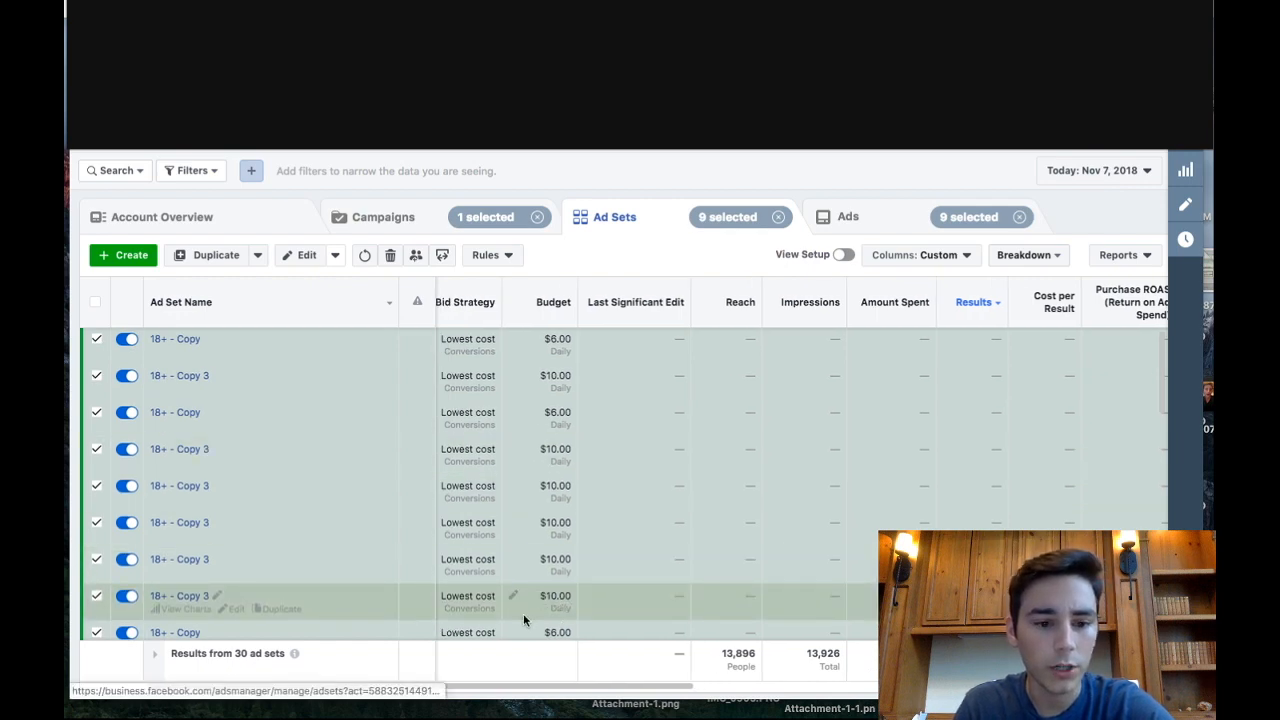
pyautogui.scroll(-1, 523, 613)
pyautogui.click(335, 255)
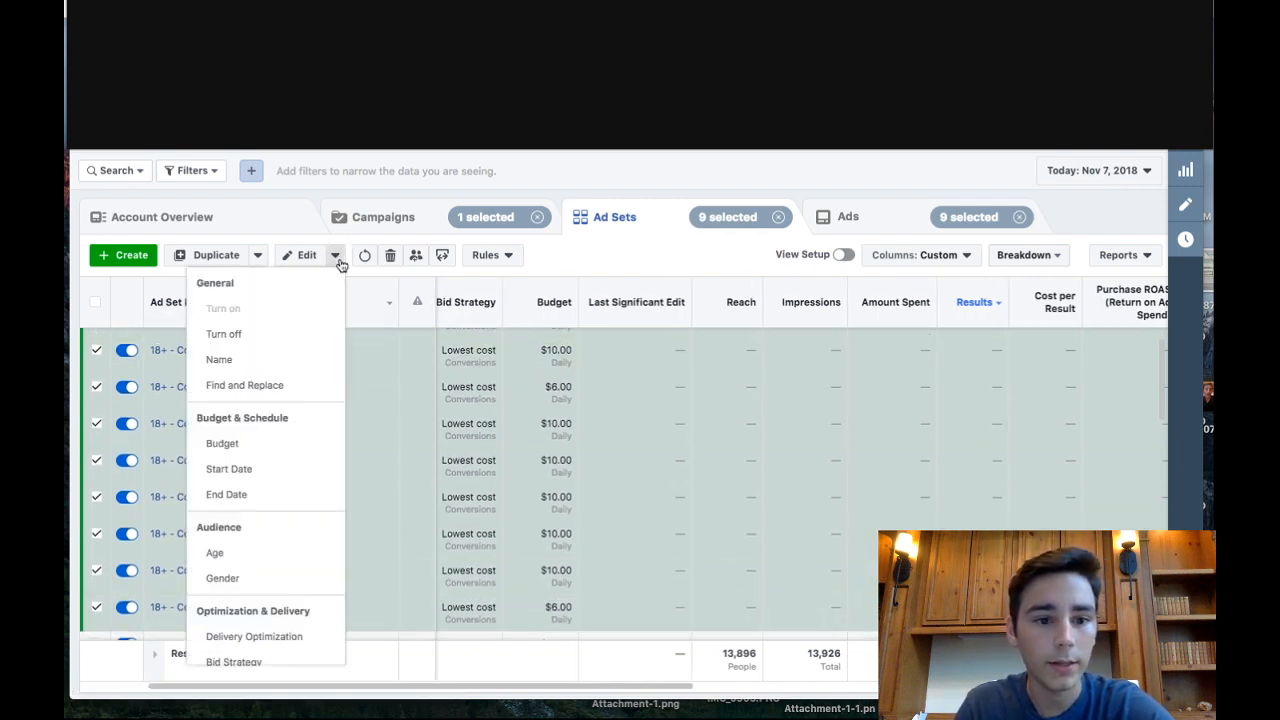
pyautogui.click(257, 447)
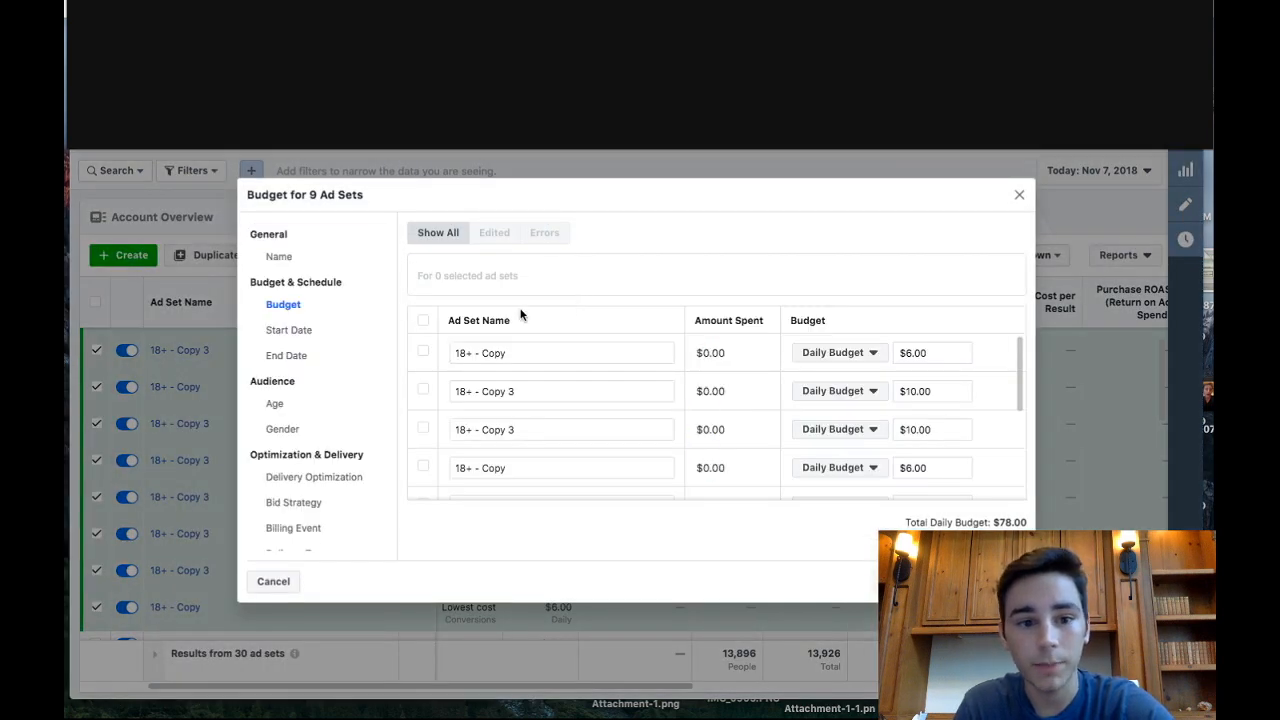
pyautogui.click(423, 322)
pyautogui.click(794, 276)
pyautogui.write('15')
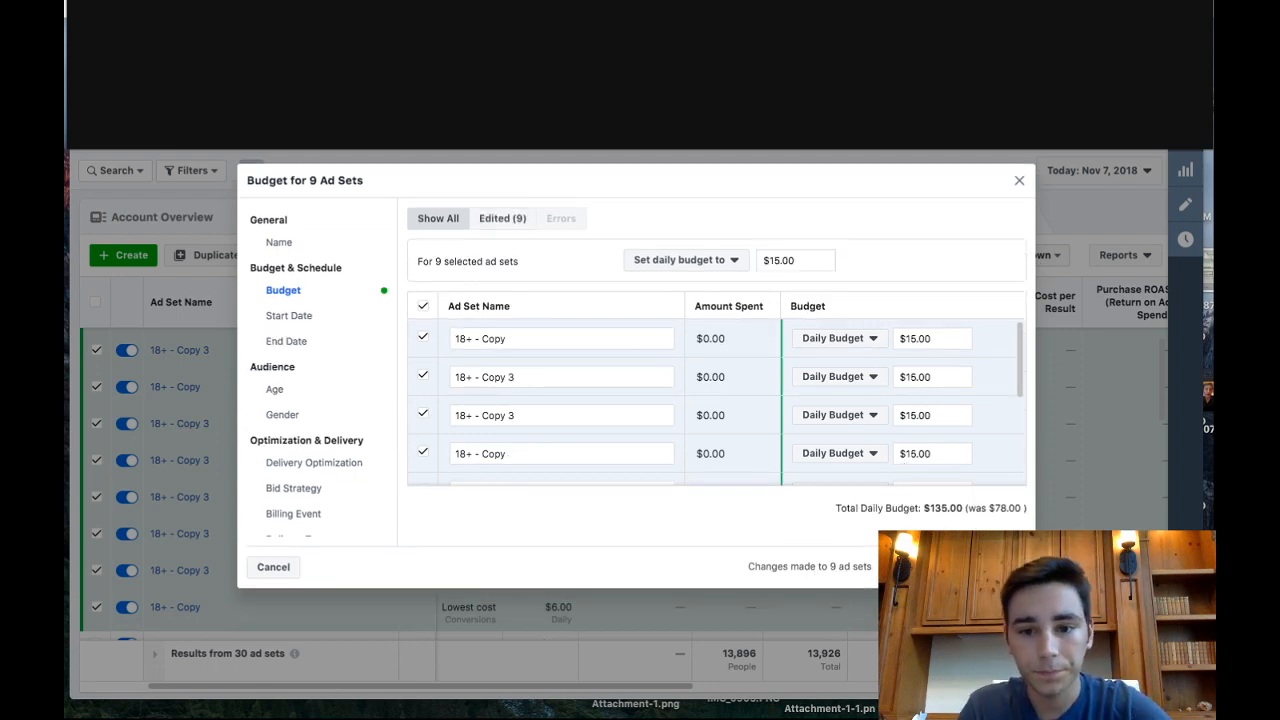
pyautogui.click(996, 567)
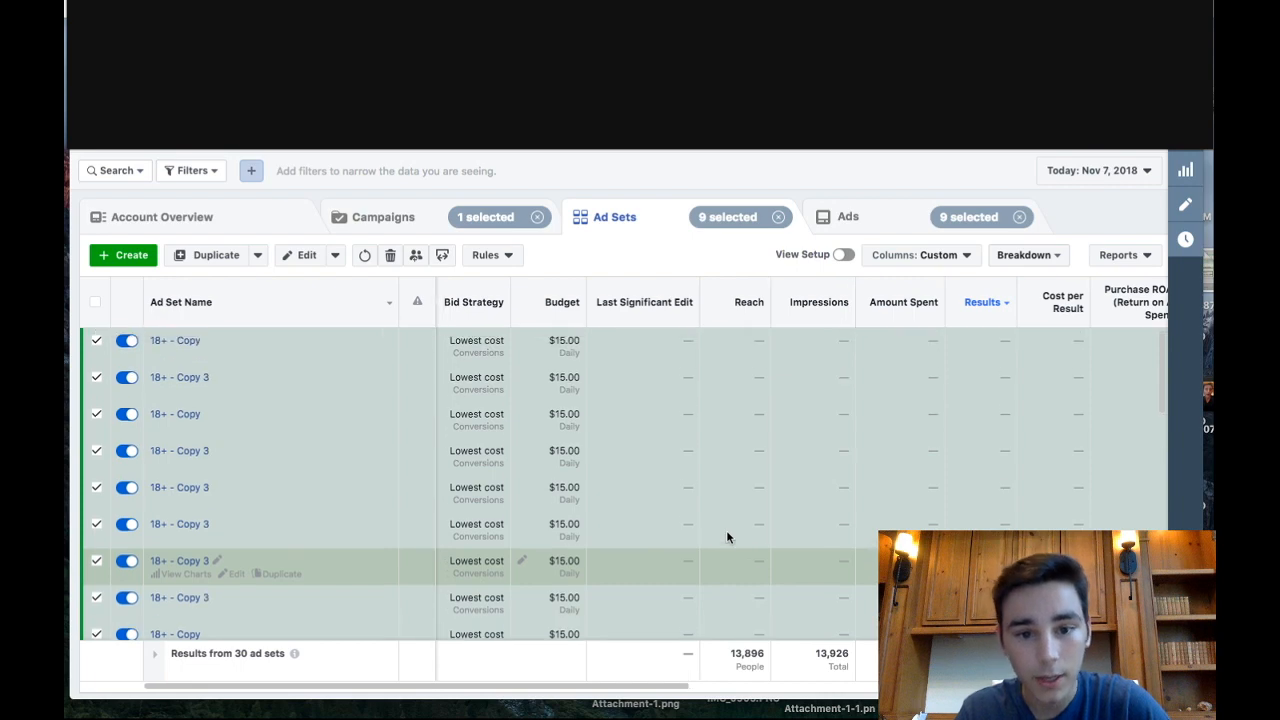
pyautogui.scroll(-2, 727, 538)
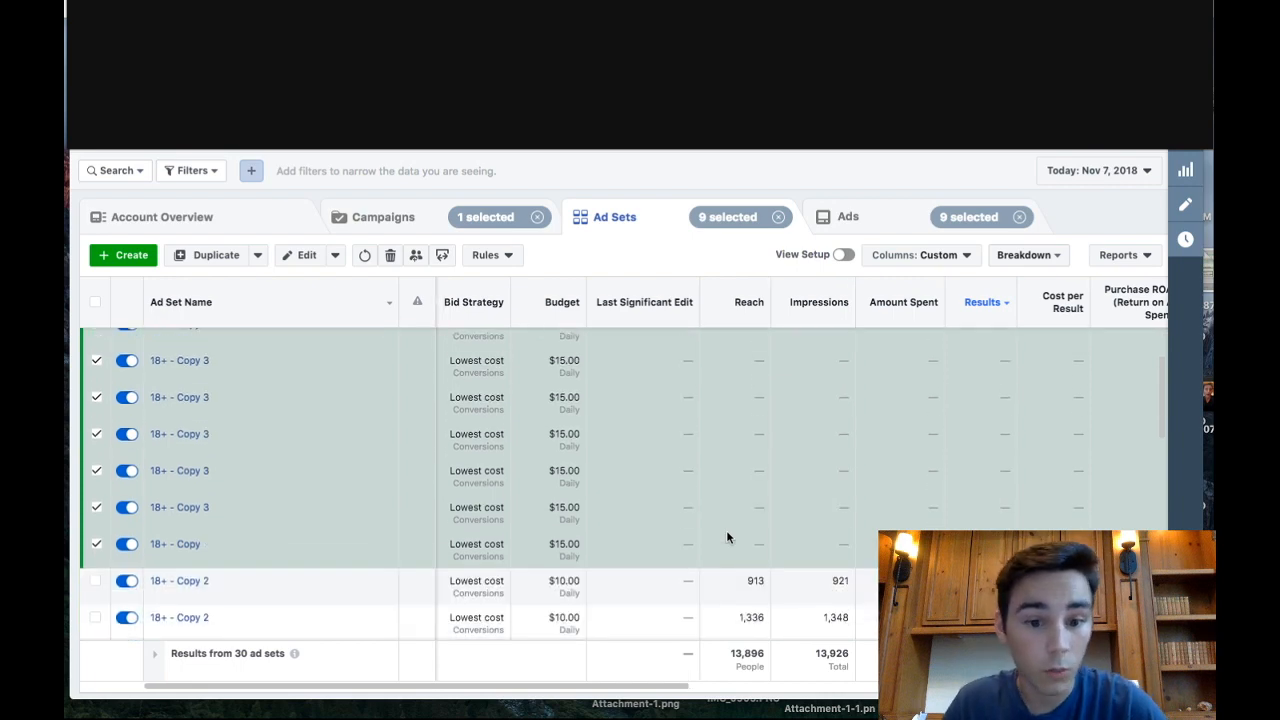
pyautogui.scroll(-2, 727, 538)
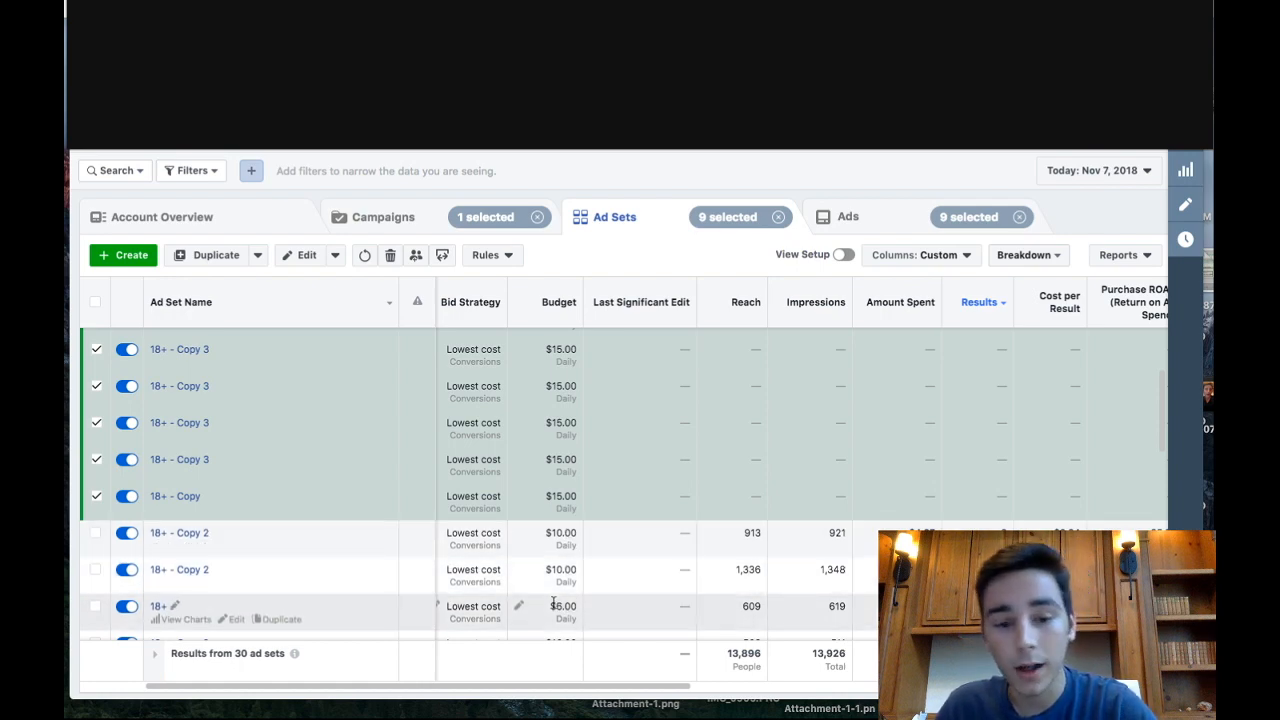
pyautogui.scroll(4, 553, 603)
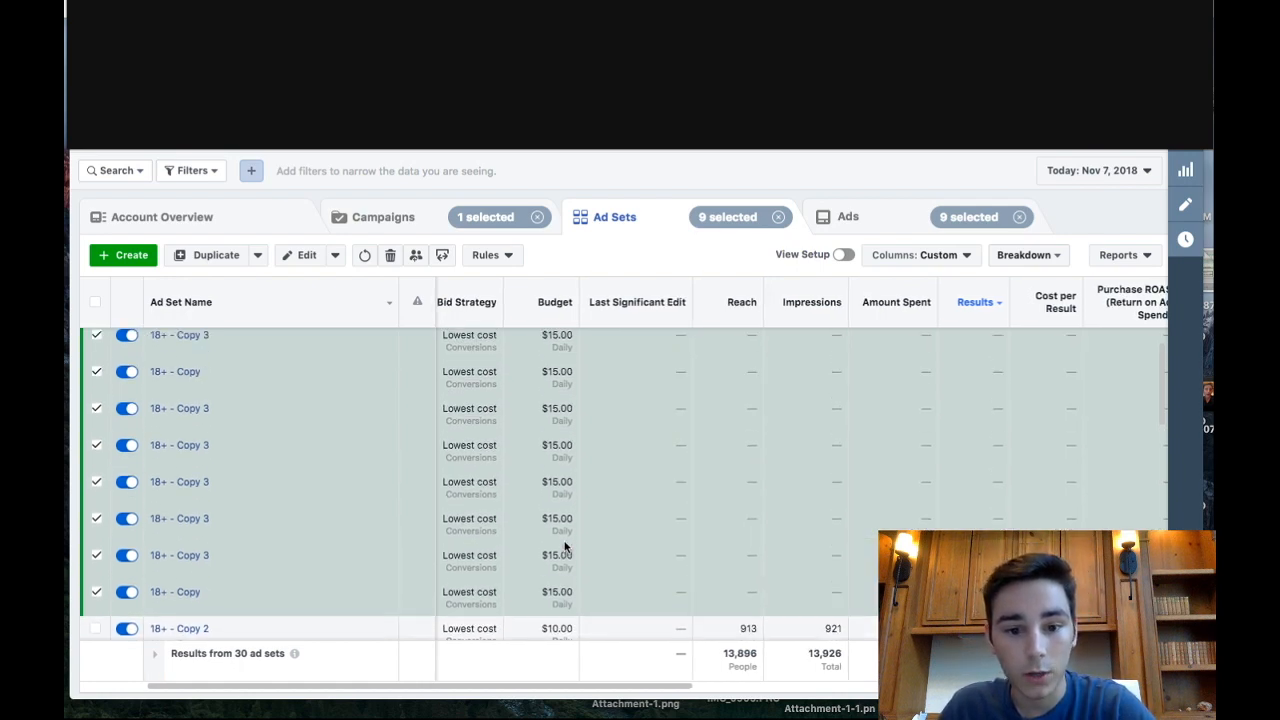
# - Compare the daily budgets of the nine duplicated ad sets with those of the original ad sets listed after them
pyautogui.scroll(2, 565, 546)
pyautogui.scroll(-3, 565, 546)
pyautogui.scroll(2, 565, 546)
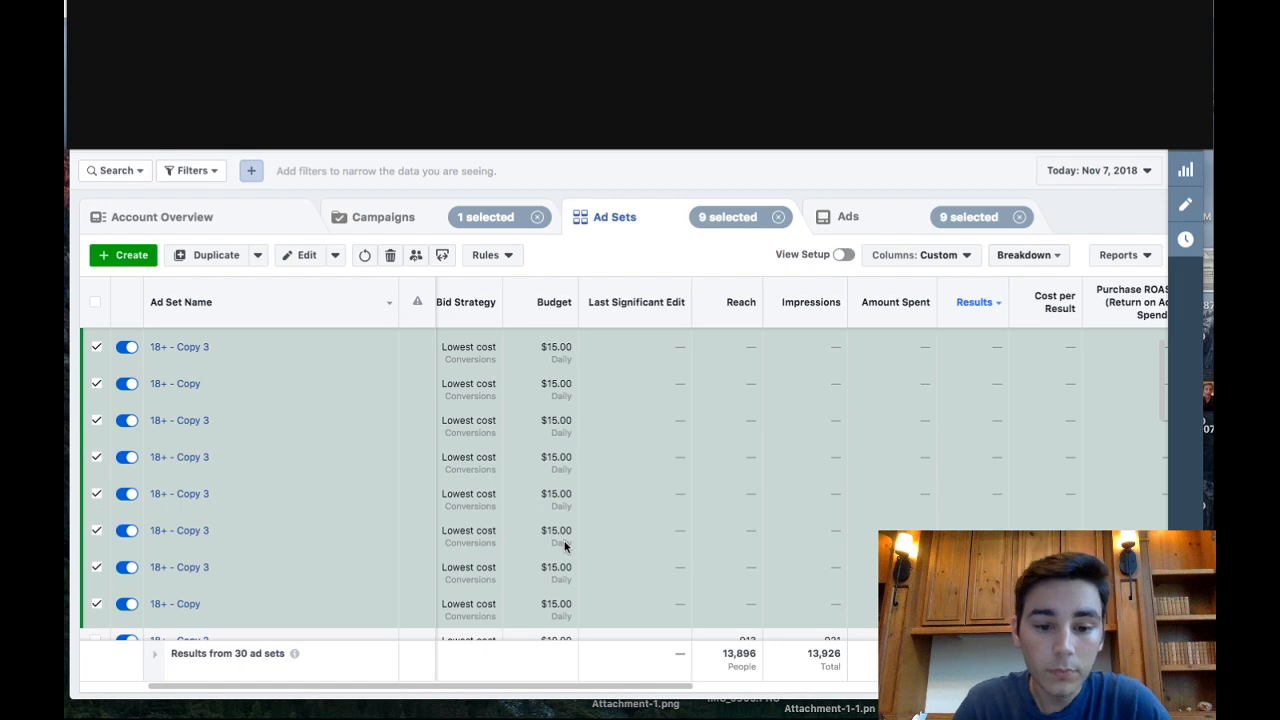
pyautogui.scroll(-1, 612, 607)
pyautogui.scroll(2, 612, 607)
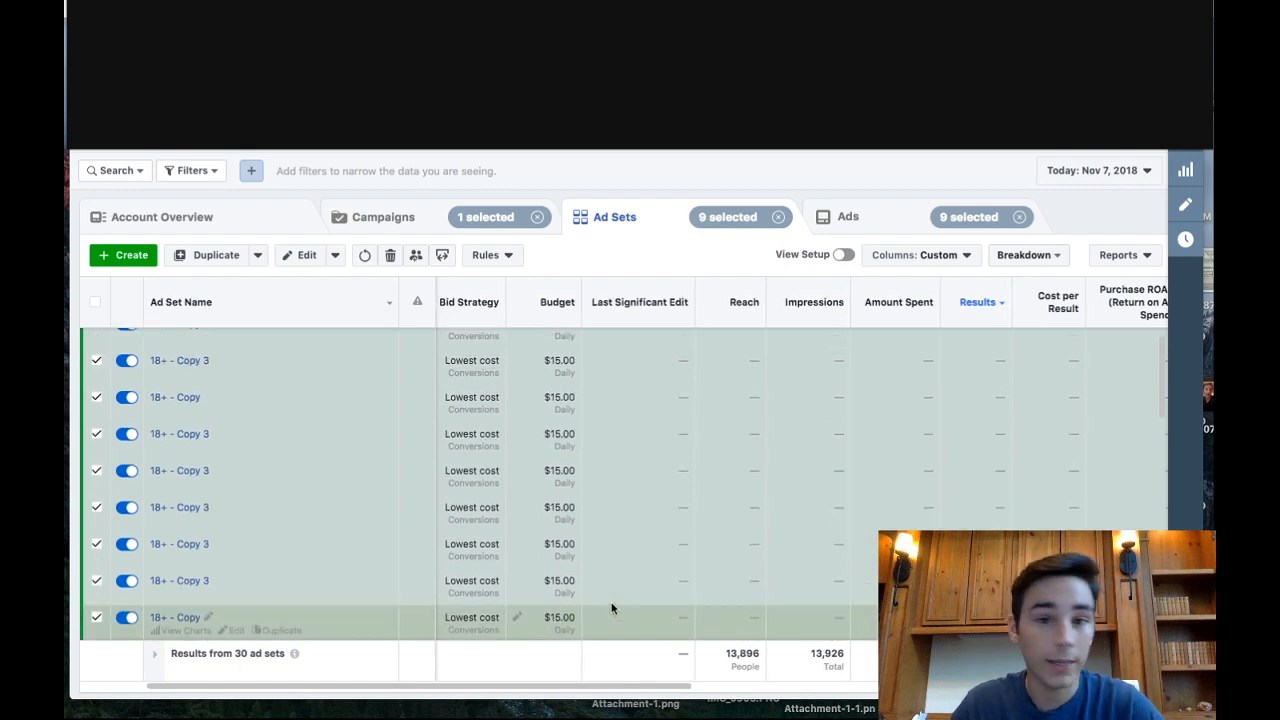
pyautogui.scroll(-3, 612, 607)
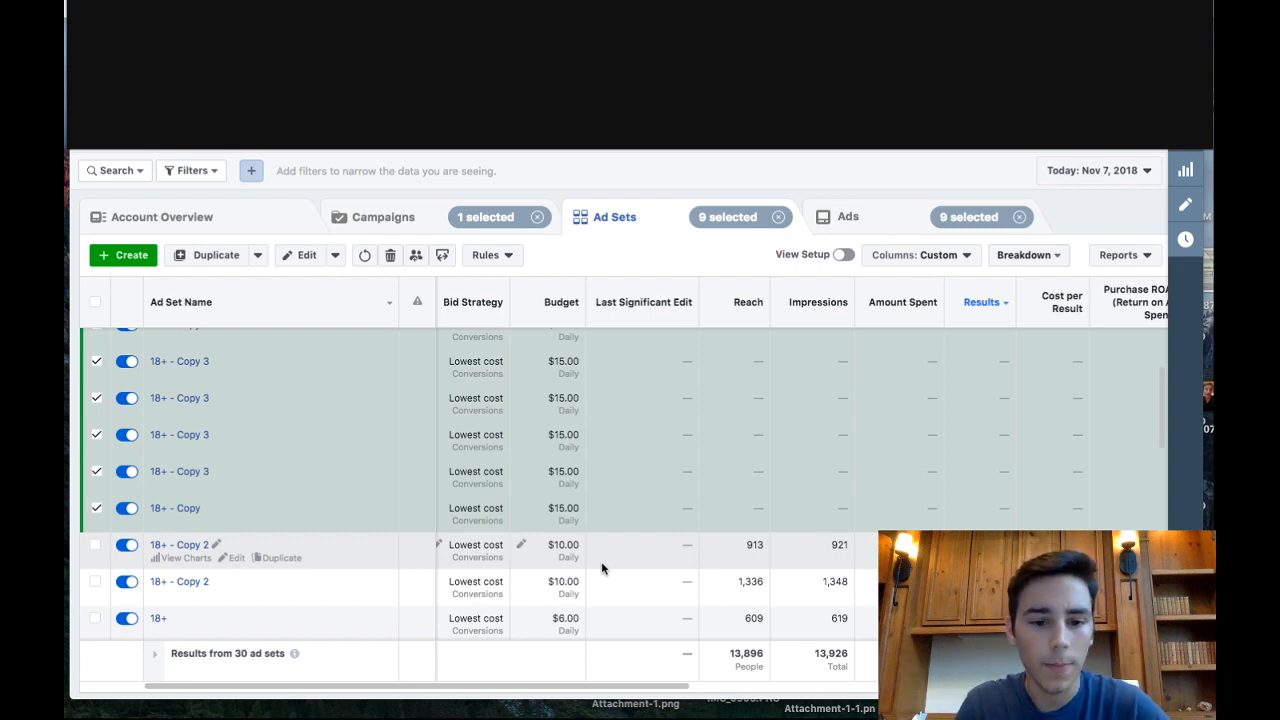
pyautogui.scroll(3, 601, 561)
pyautogui.scroll(1, 588, 440)
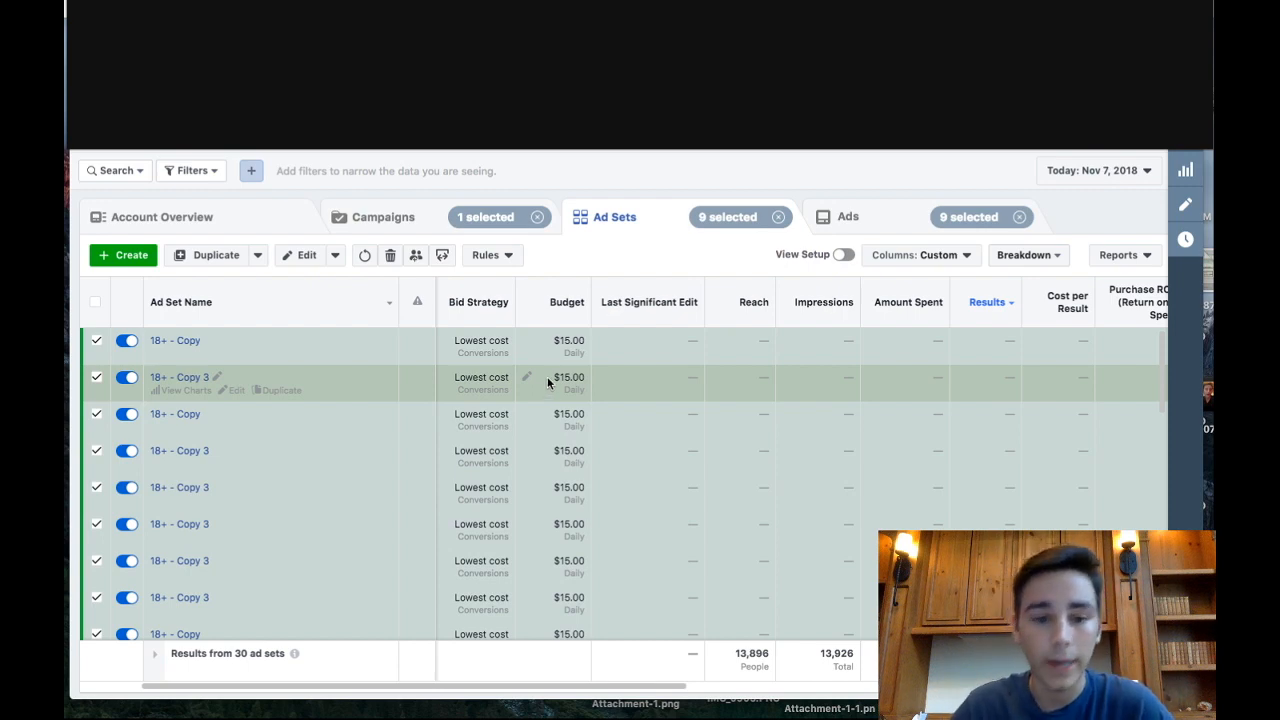
pyautogui.scroll(-4, 547, 376)
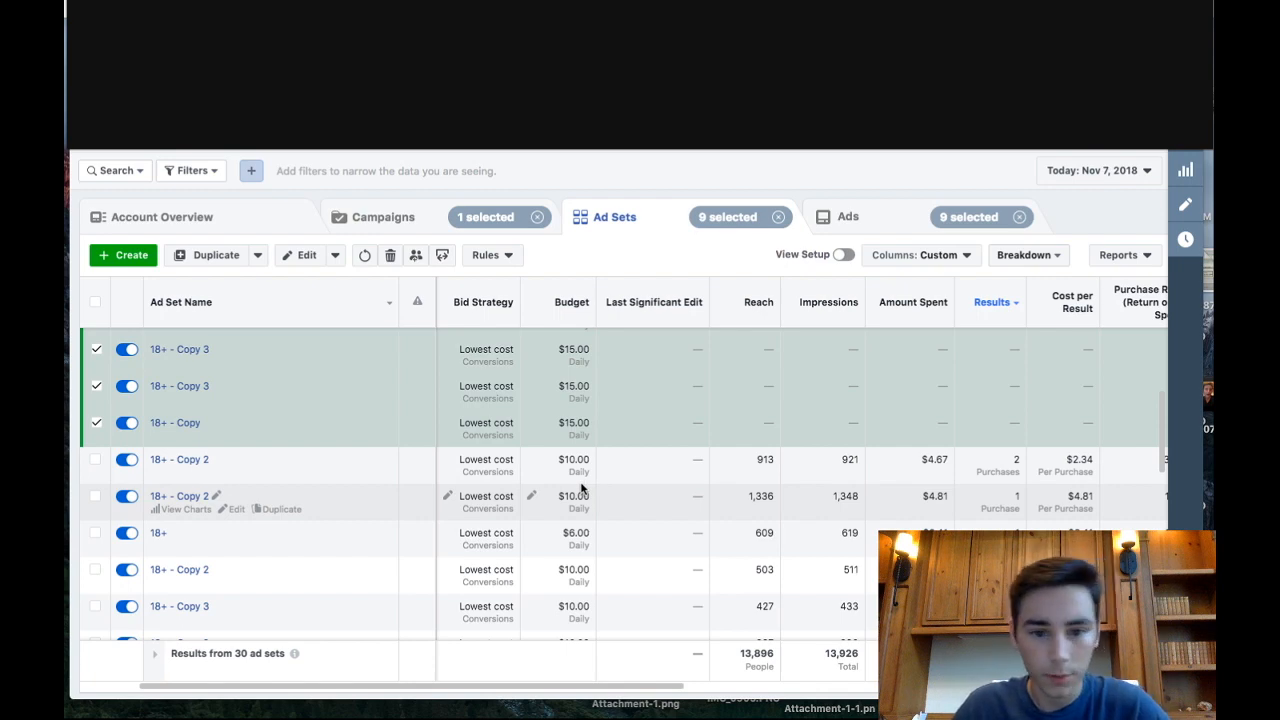
pyautogui.scroll(2, 582, 487)
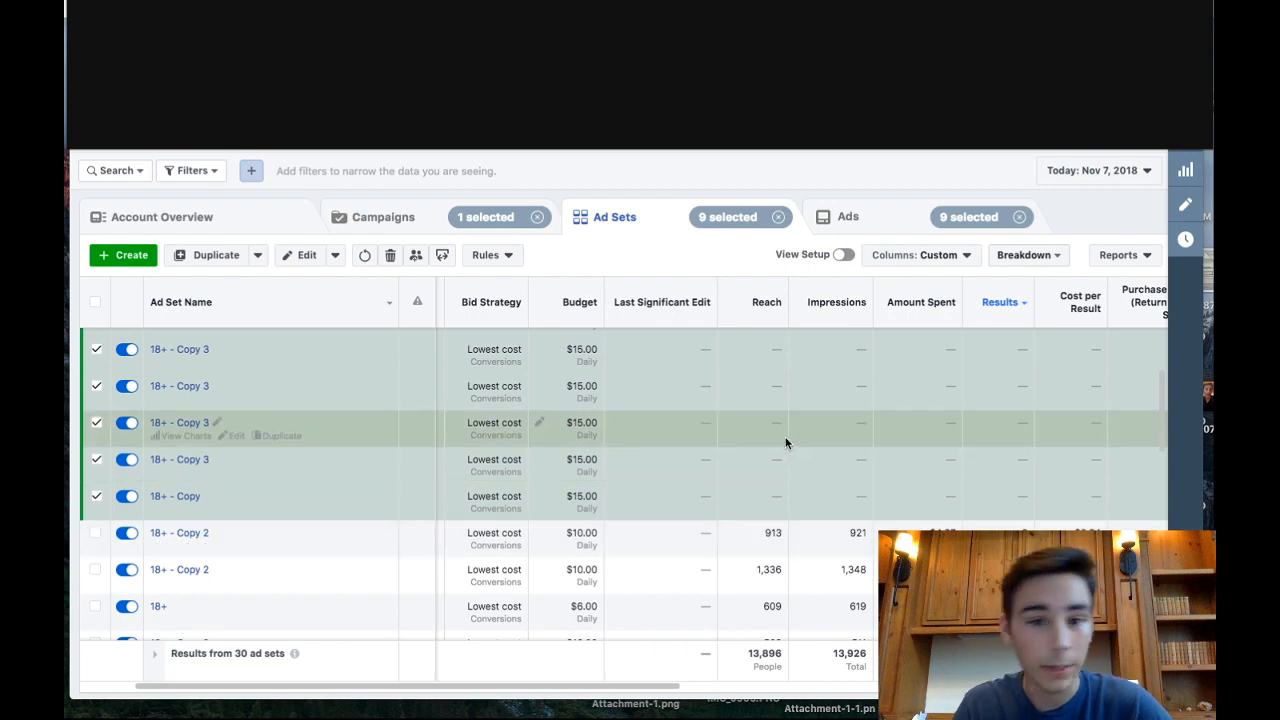
# - Examine amount spent, purchases, cost per purchase and purchase ROAS of the original ad sets that have purchases
pyautogui.hscroll(5, 652, 483)
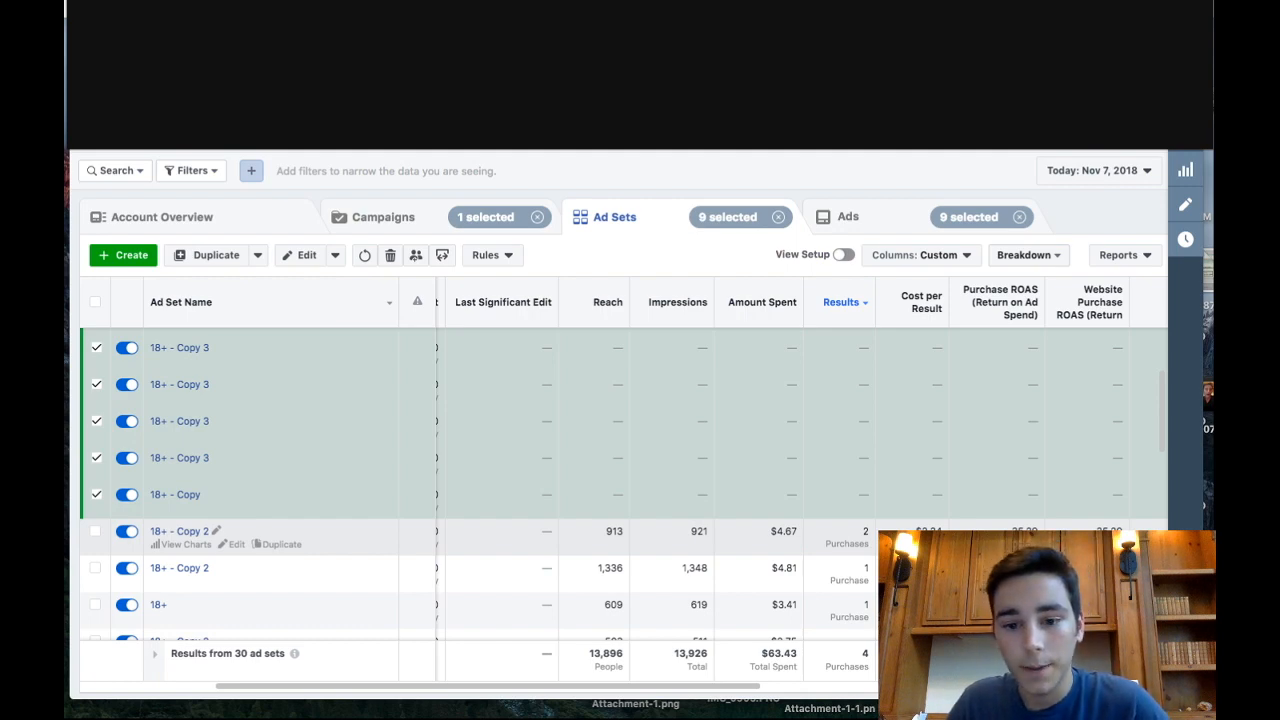
pyautogui.hscroll(2, 620, 500)
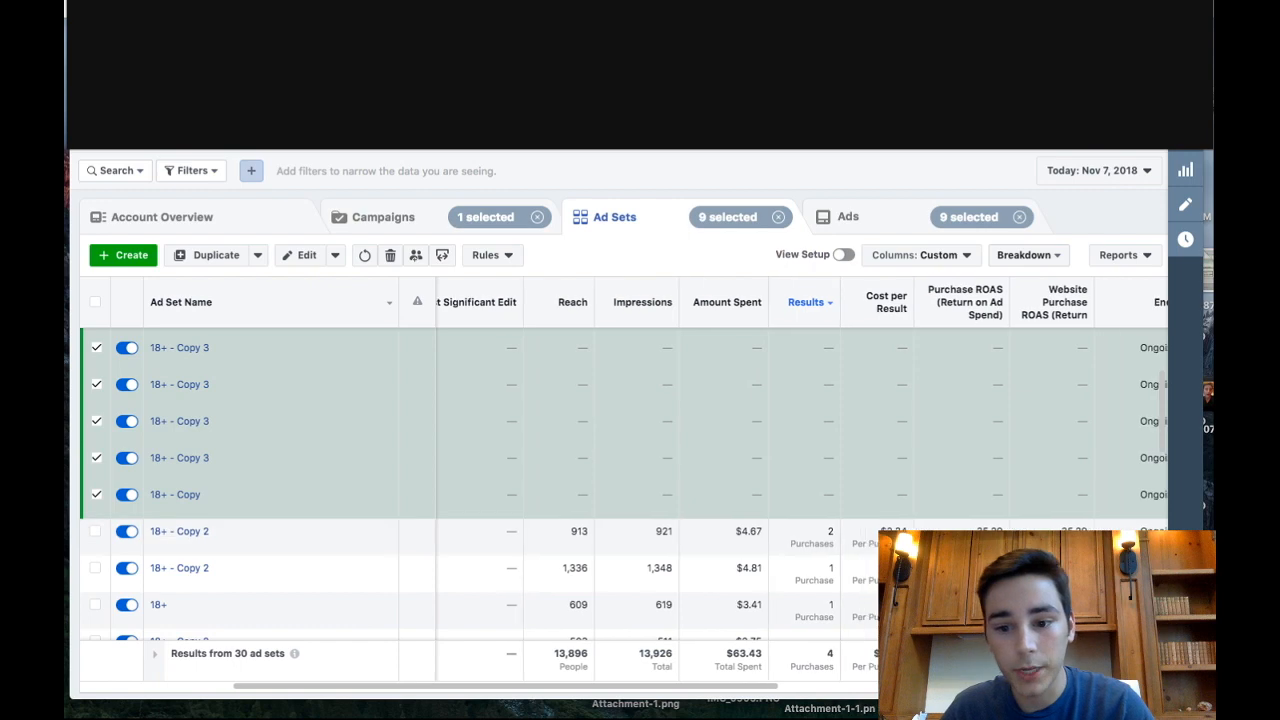
pyautogui.scroll(-2, 620, 500)
pyautogui.scroll(-1, 620, 500)
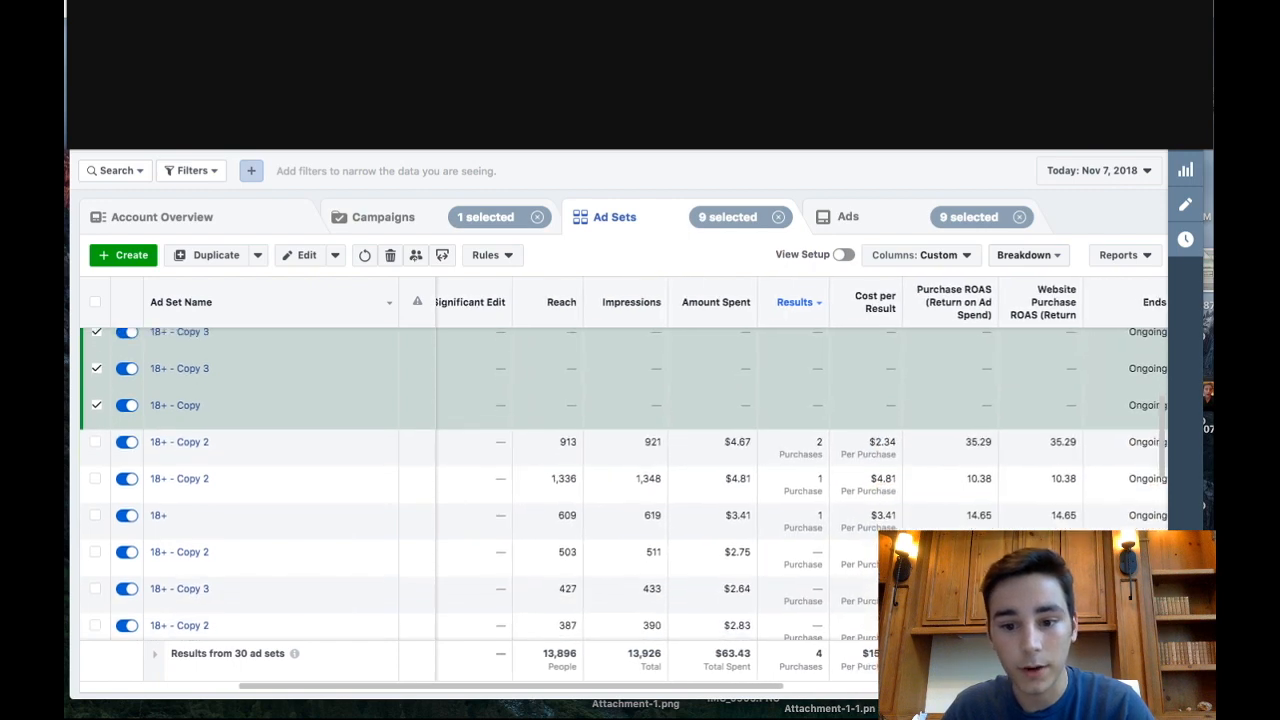
pyautogui.hscroll(2, 620, 500)
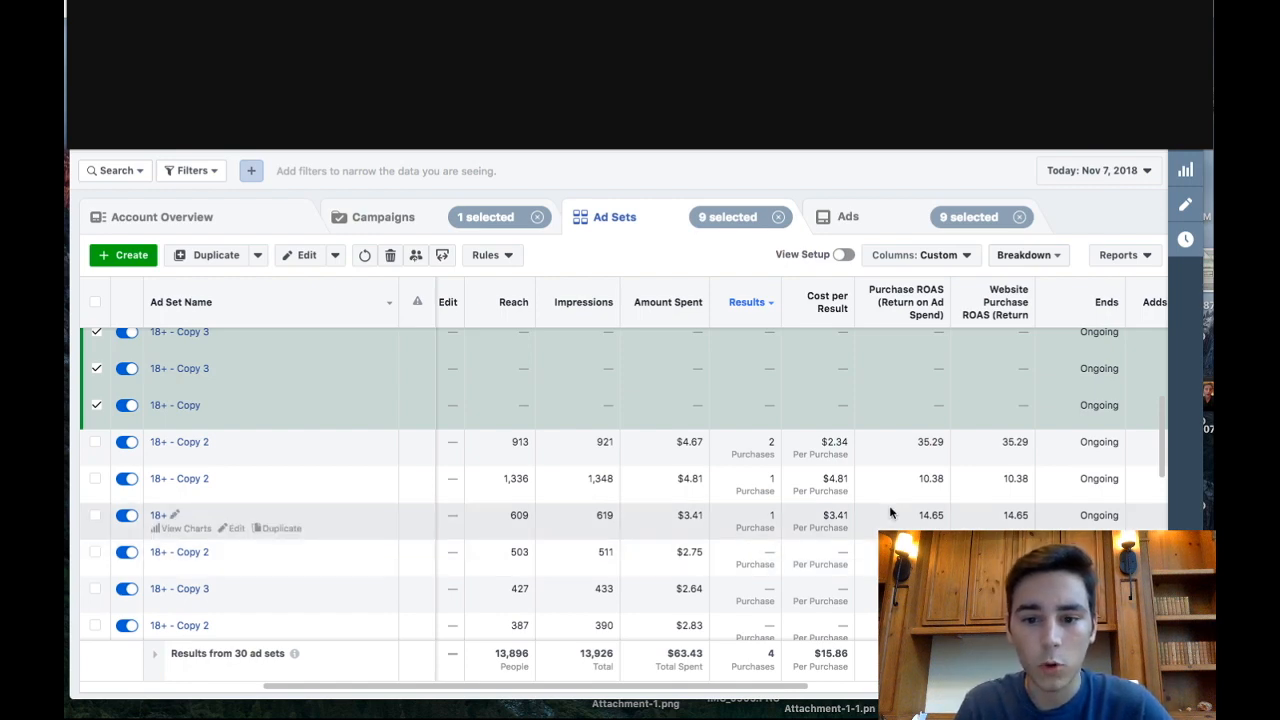
pyautogui.scroll(1, 890, 515)
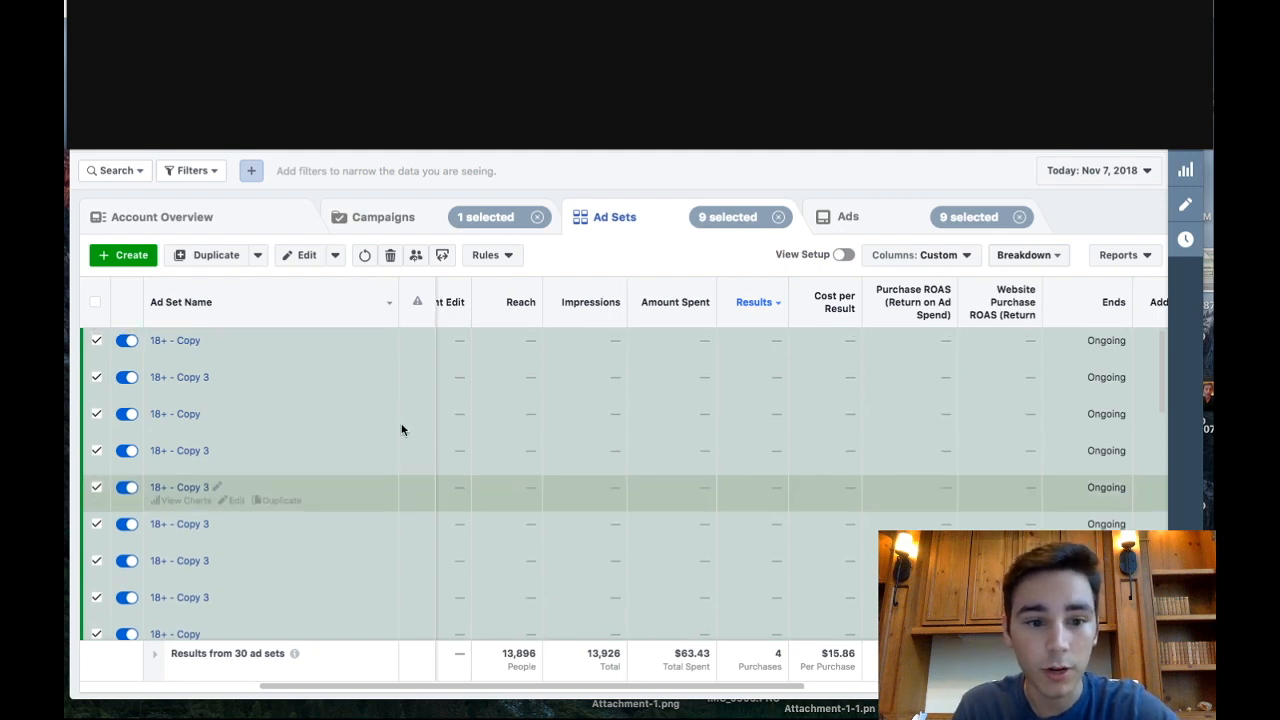
# - Select only the original "18+ - Copy 2" ad set with two purchases and filter the list to that selection
pyautogui.scroll(-2, 644, 528)
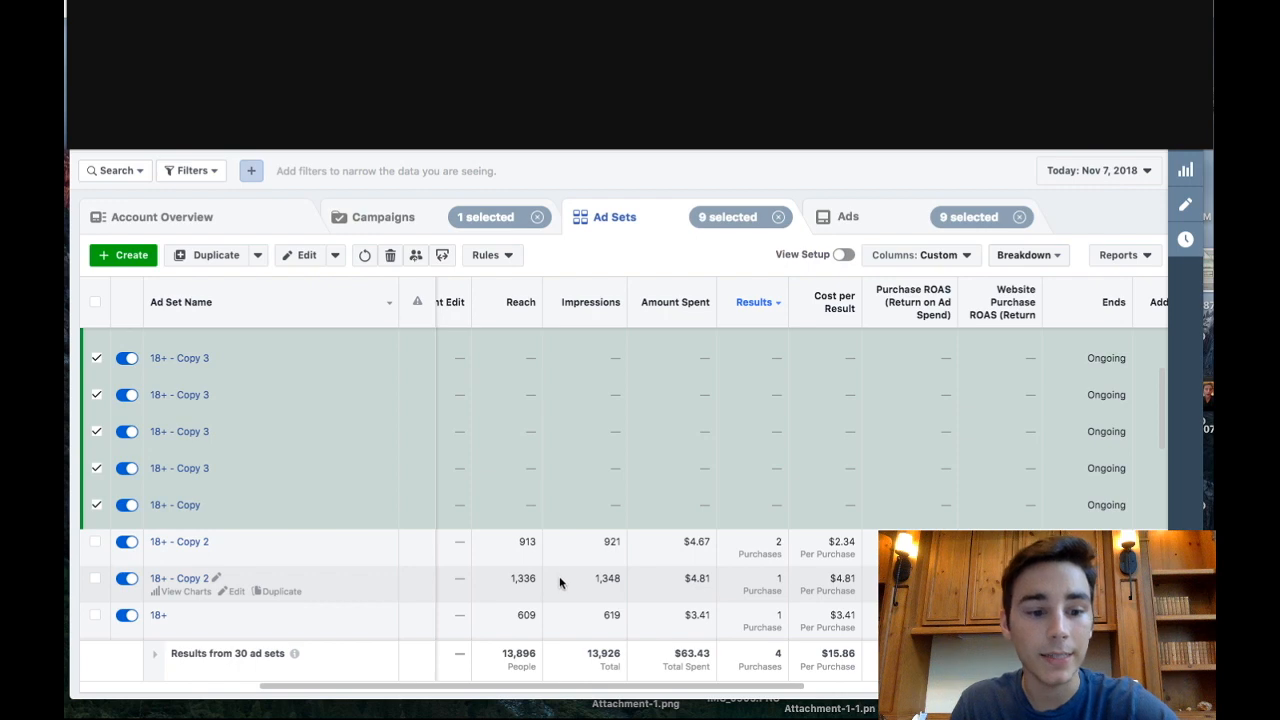
pyautogui.click(682, 553)
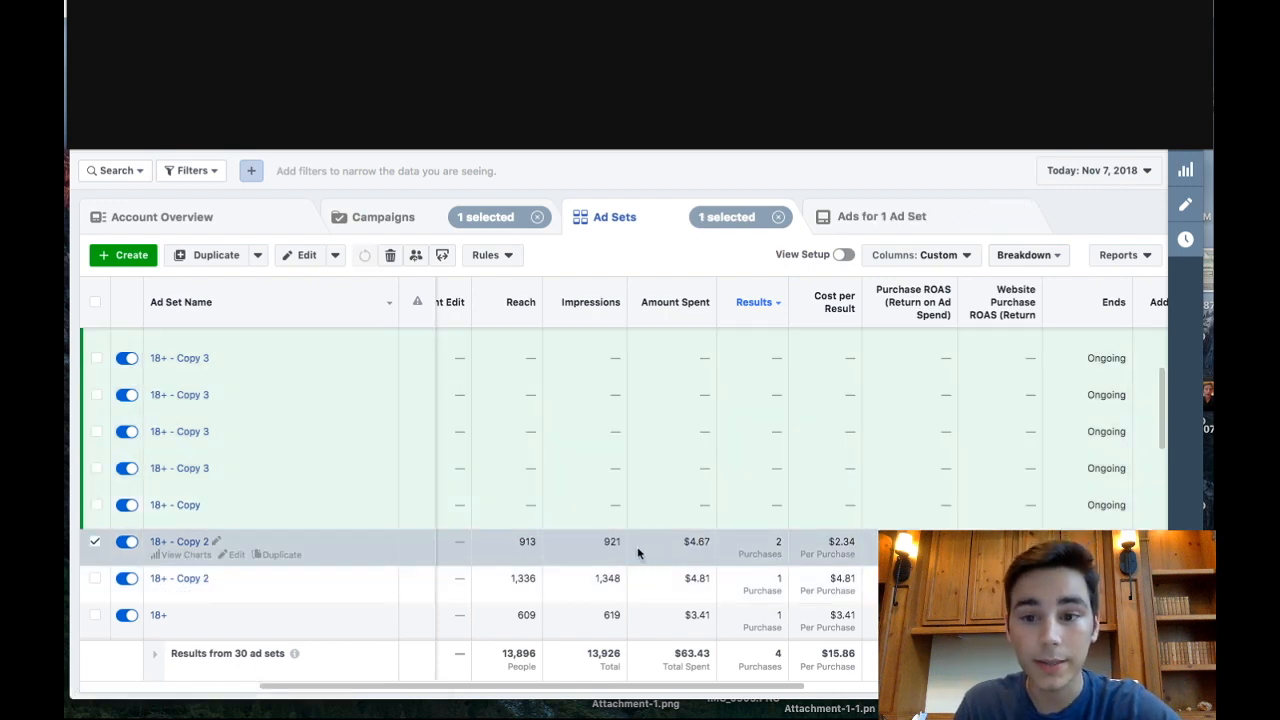
pyautogui.click(199, 173)
pyautogui.click(210, 204)
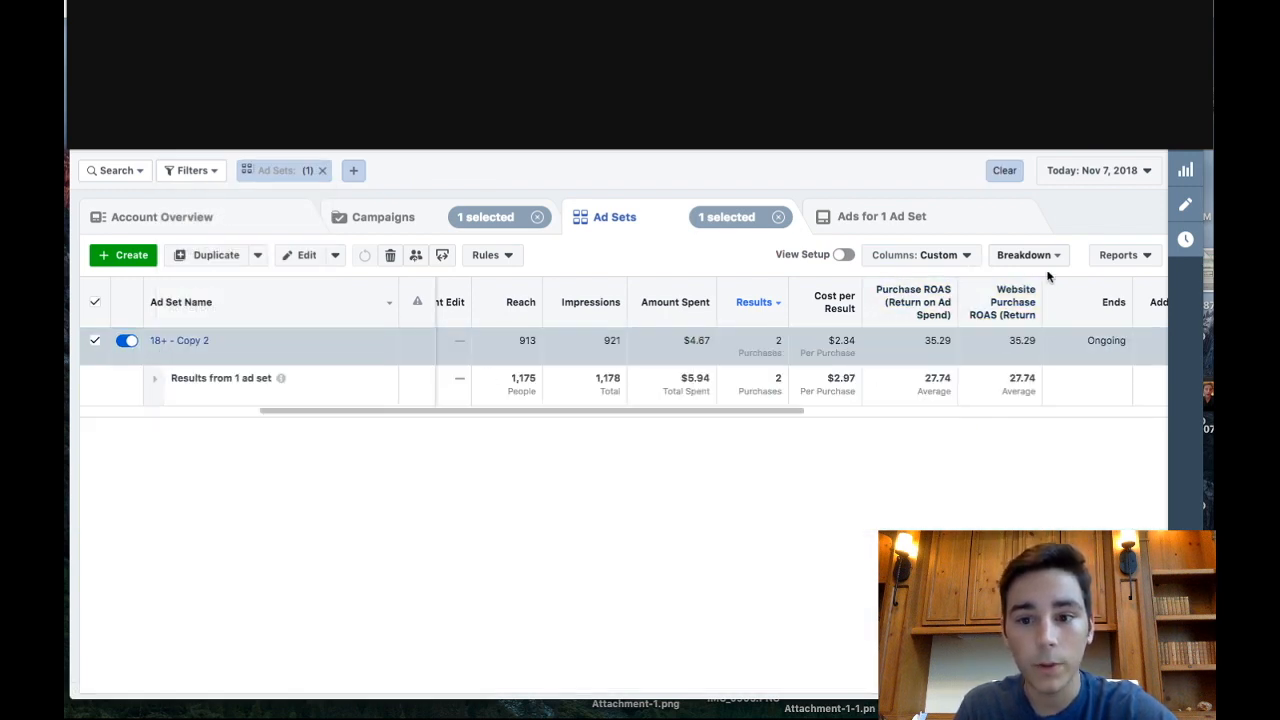
# - Break down the filtered ad set's results by age and gender to examine which groups purchased
pyautogui.click(1035, 257)
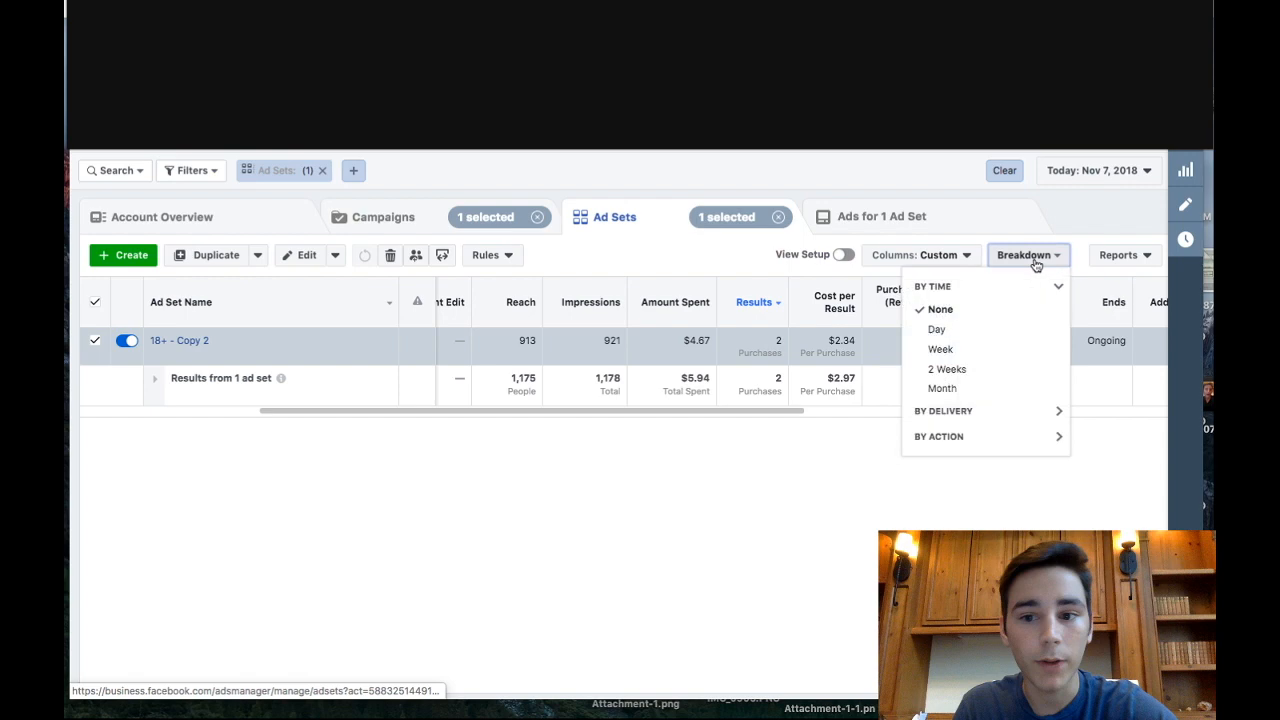
pyautogui.click(996, 414)
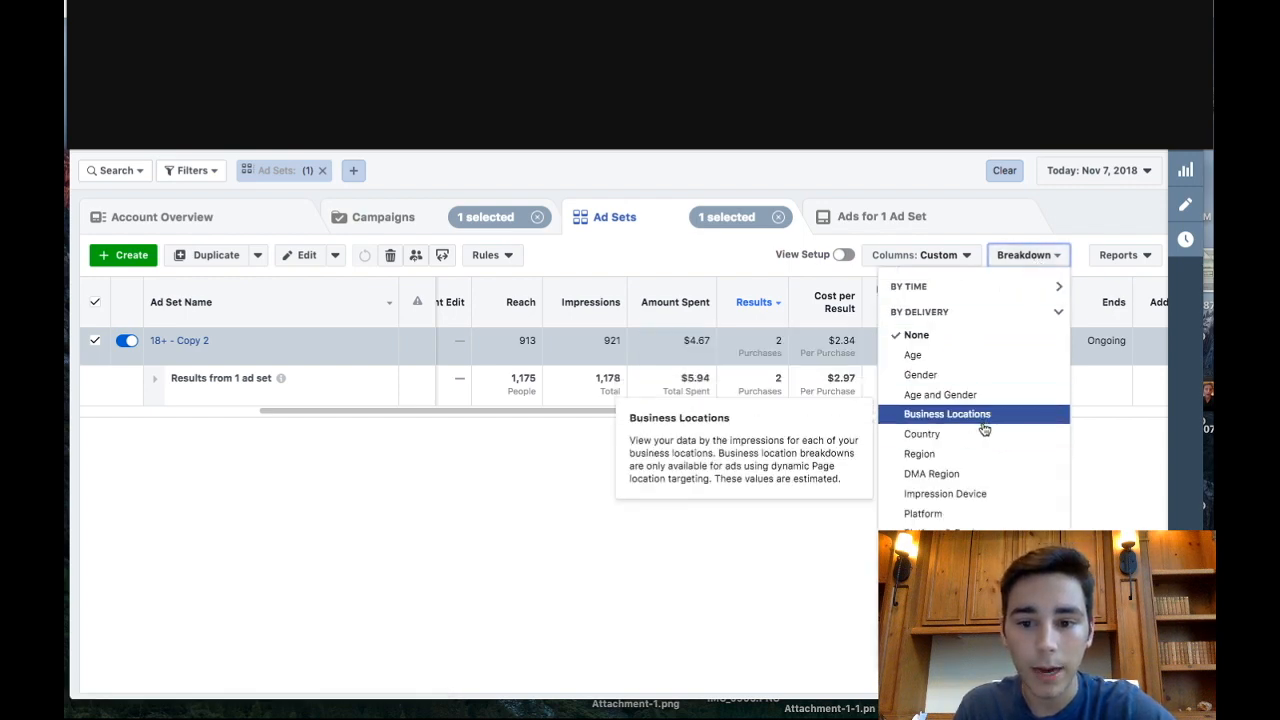
pyautogui.click(979, 373)
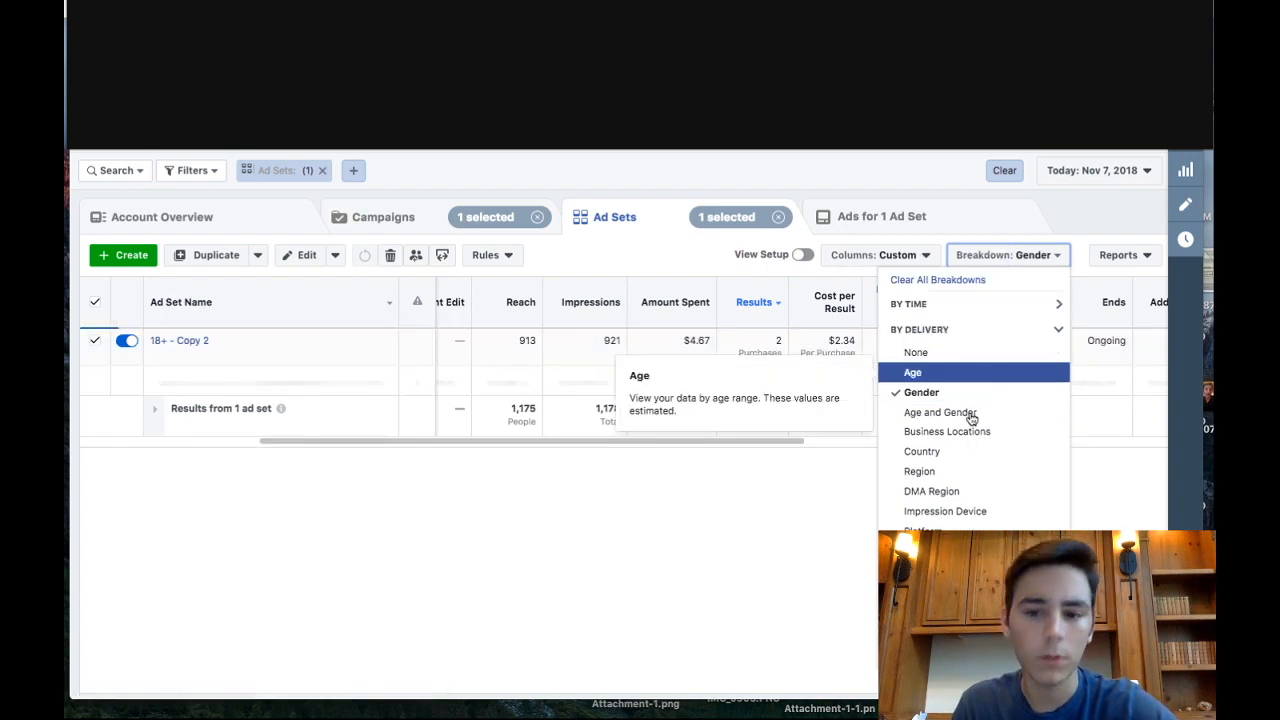
pyautogui.click(970, 415)
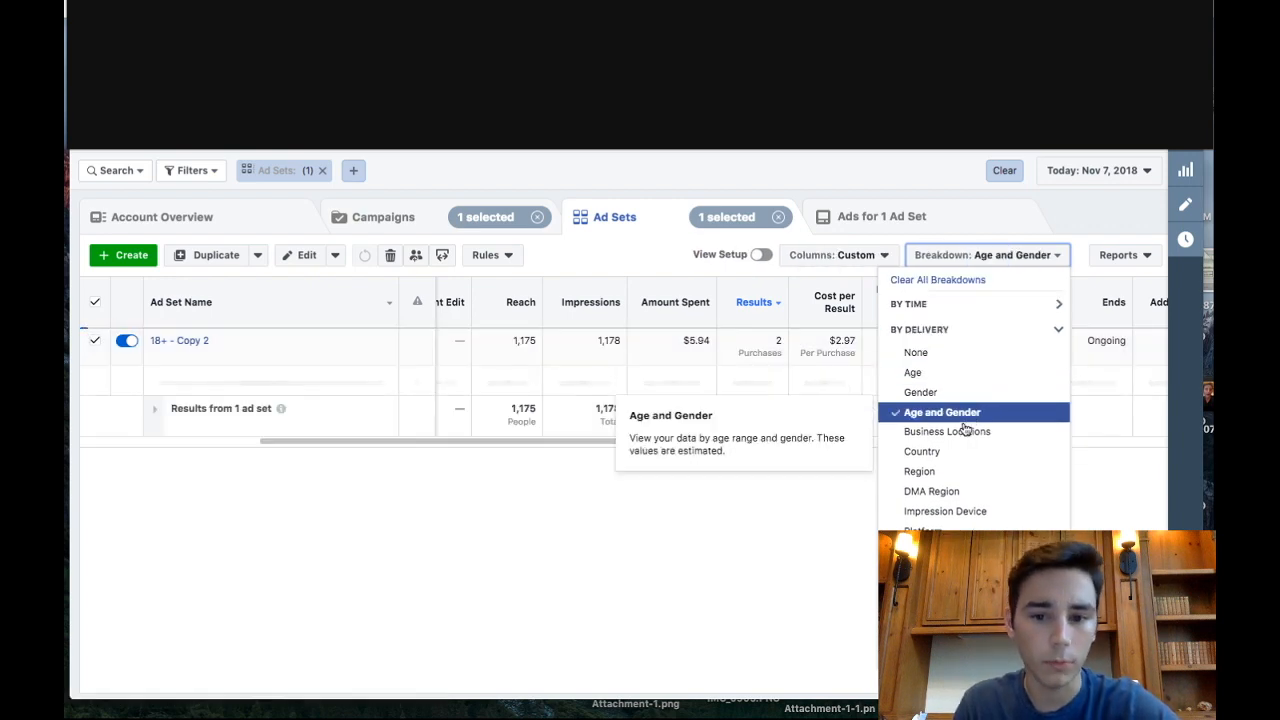
pyautogui.click(784, 551)
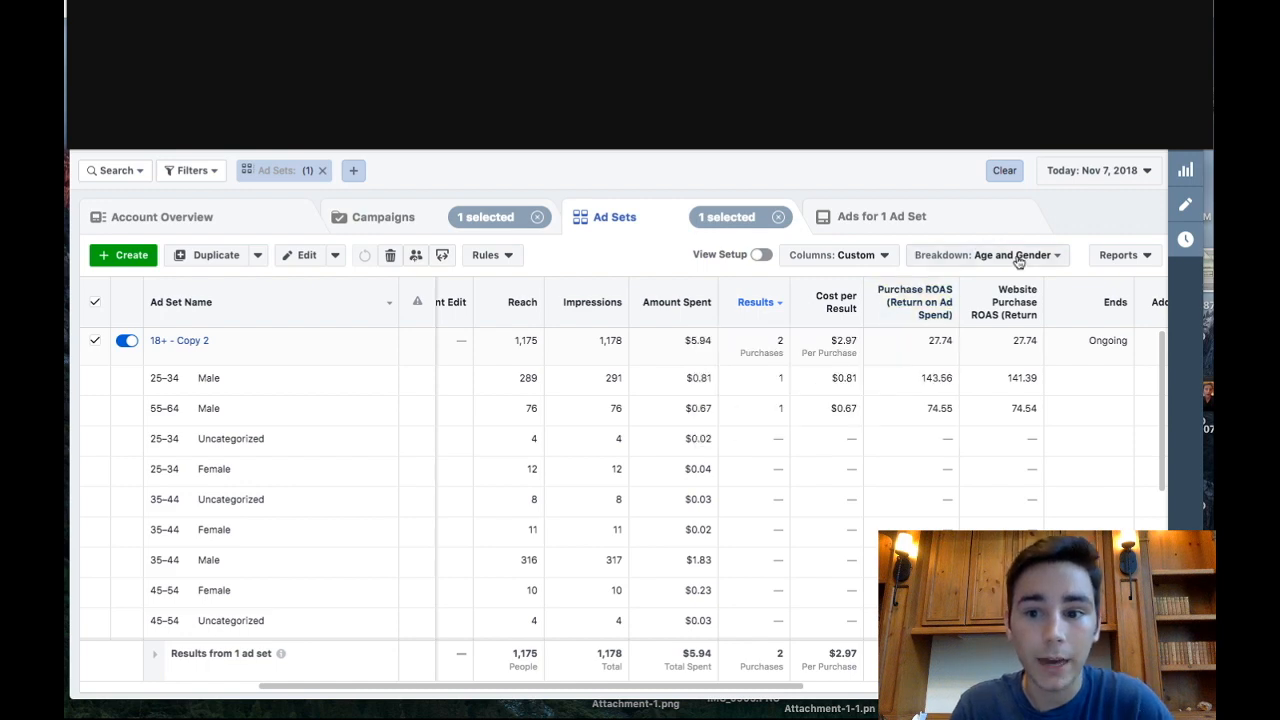
# - Break down the ad set's results by country and examine purchases, cost per purchase and ROAS for each country
pyautogui.click(985, 255)
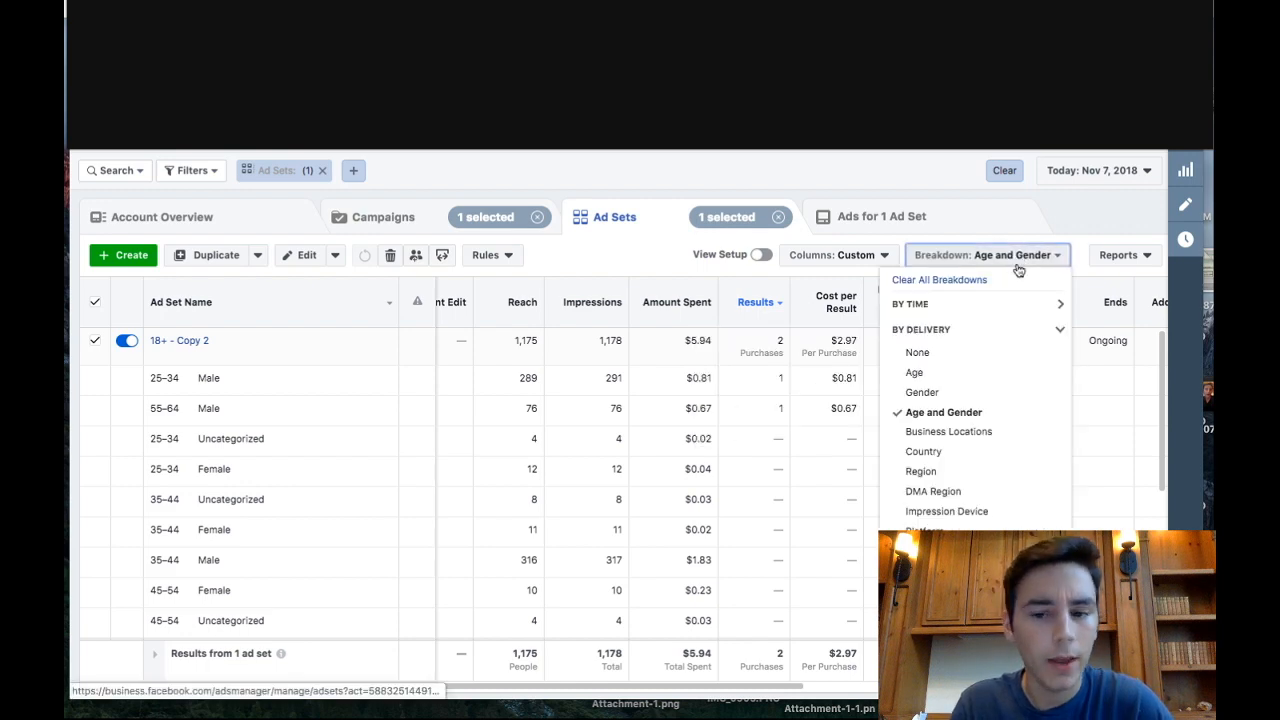
pyautogui.click(955, 451)
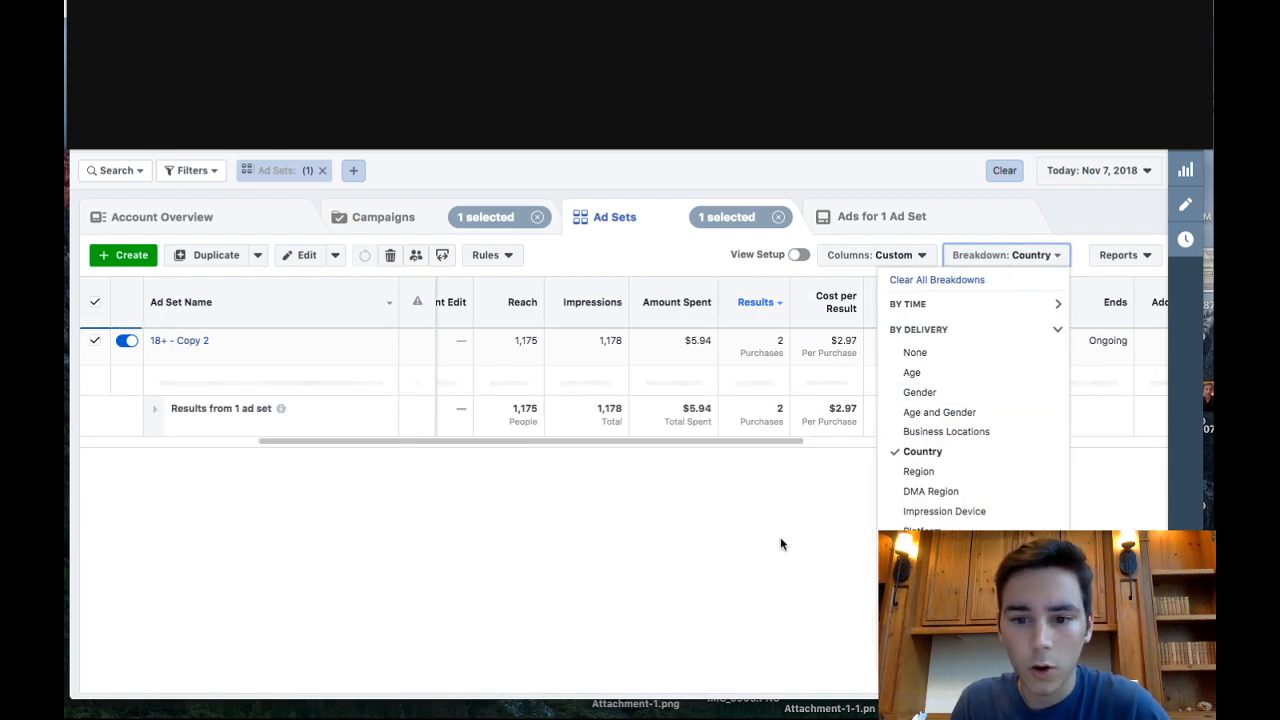
pyautogui.click(790, 509)
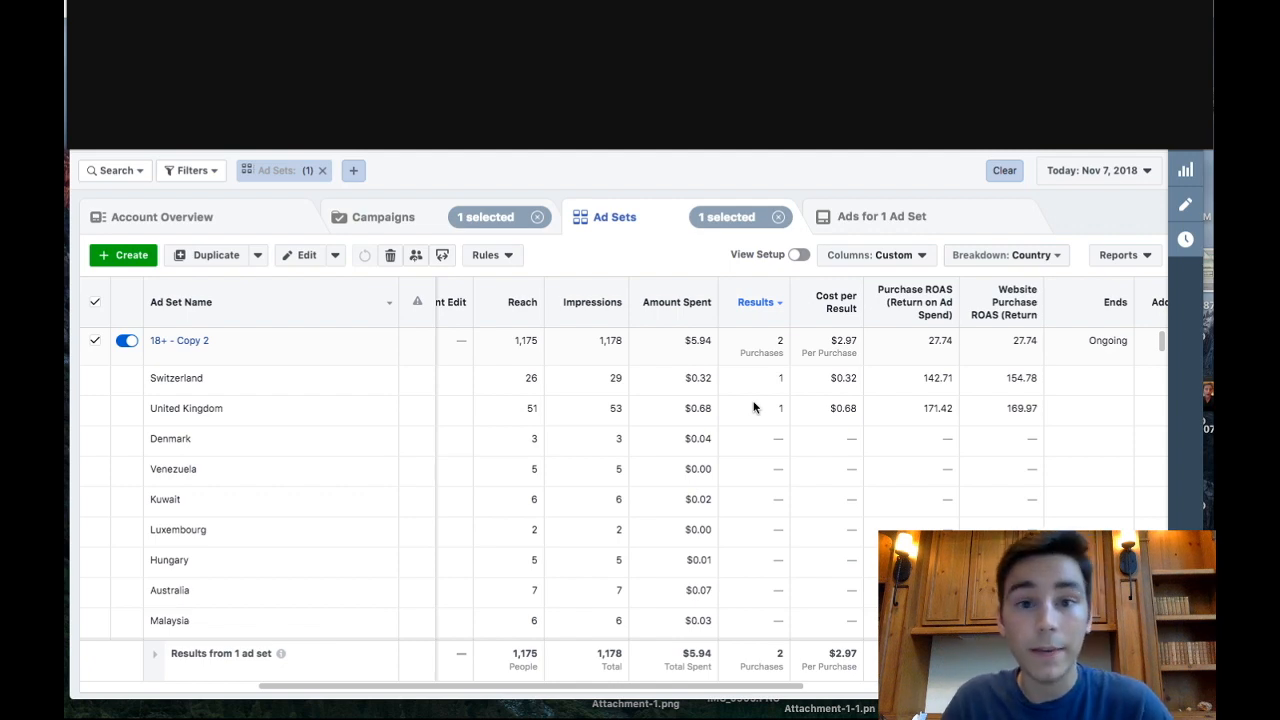
pyautogui.hscroll(-1, 847, 427)
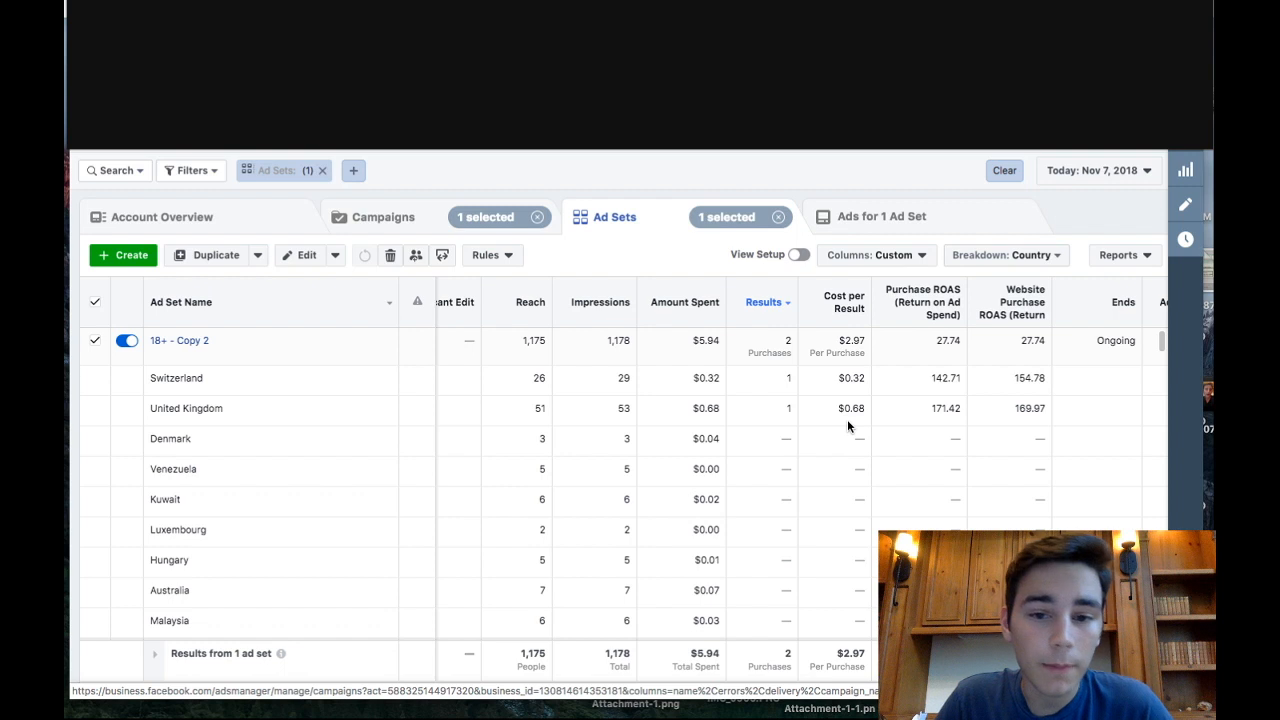